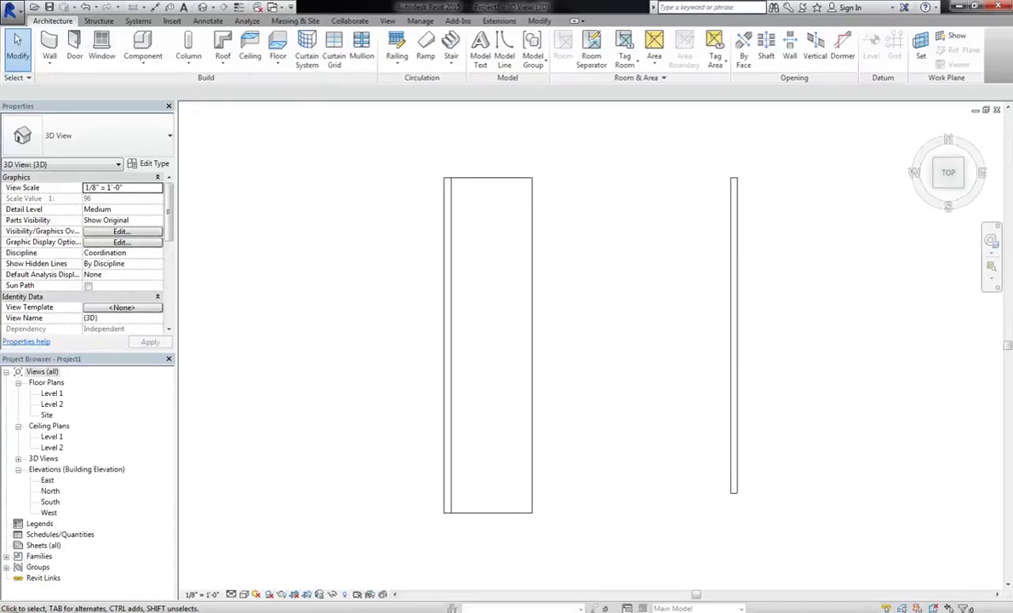
- Examine the slanted wall and the vertical wall in 3D from the top, the front and several oblique angles
{"action": "left_click", "coordinate": [296, 20]}
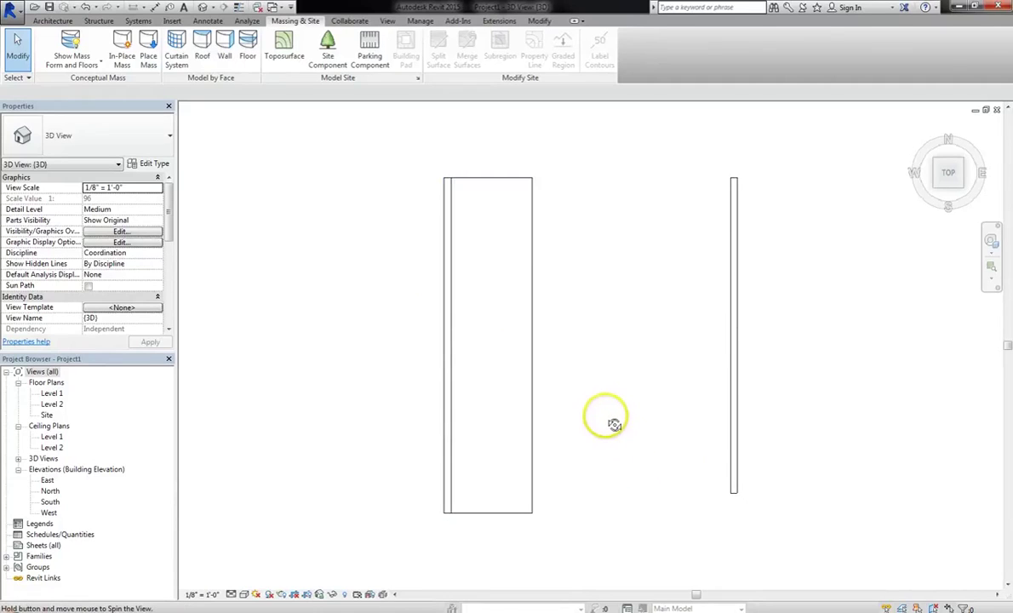
{"action": "left_click_drag", "start_coordinate": [623, 452], "coordinate": [614, 443]}
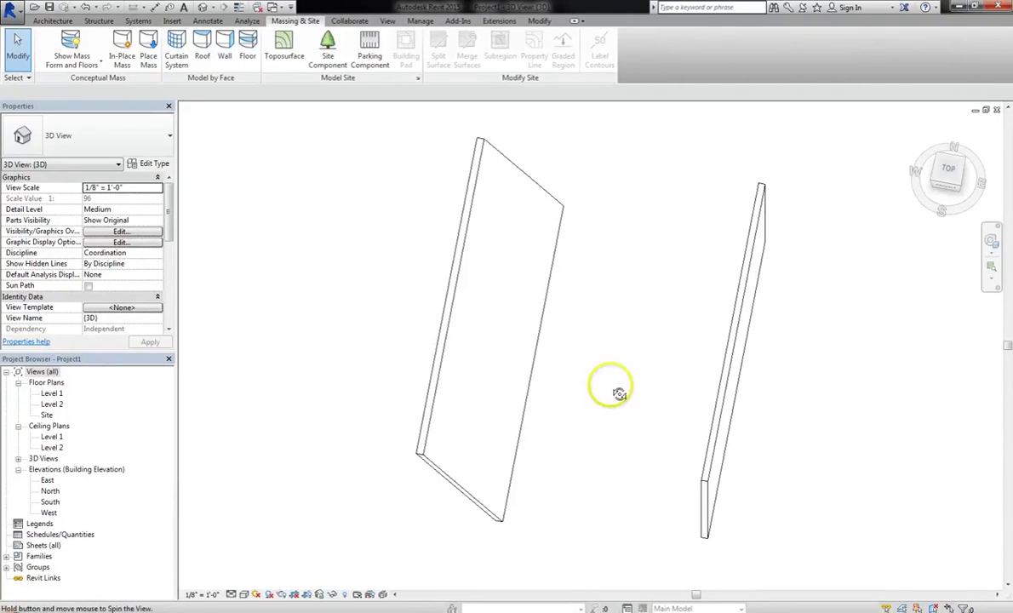
{"action": "middle_click_drag", "start_coordinate": [619, 394], "coordinate": [613, 369], "text": "shift"}
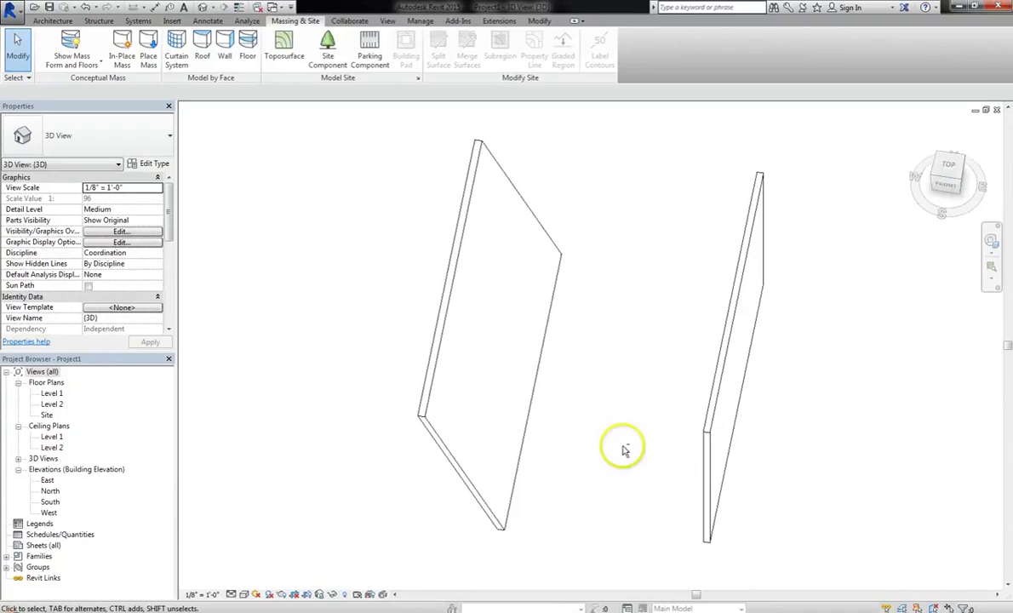
{"action": "middle_click_drag", "start_coordinate": [649, 471], "coordinate": [654, 467], "text": "shift"}
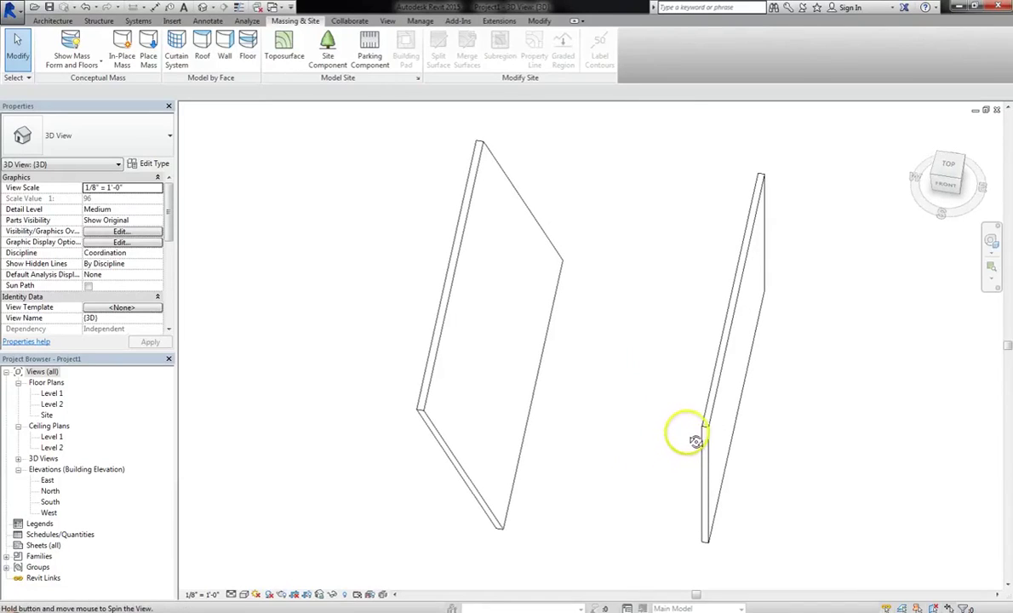
{"action": "middle_click_drag", "start_coordinate": [700, 434], "coordinate": [717, 278], "text": "shift"}
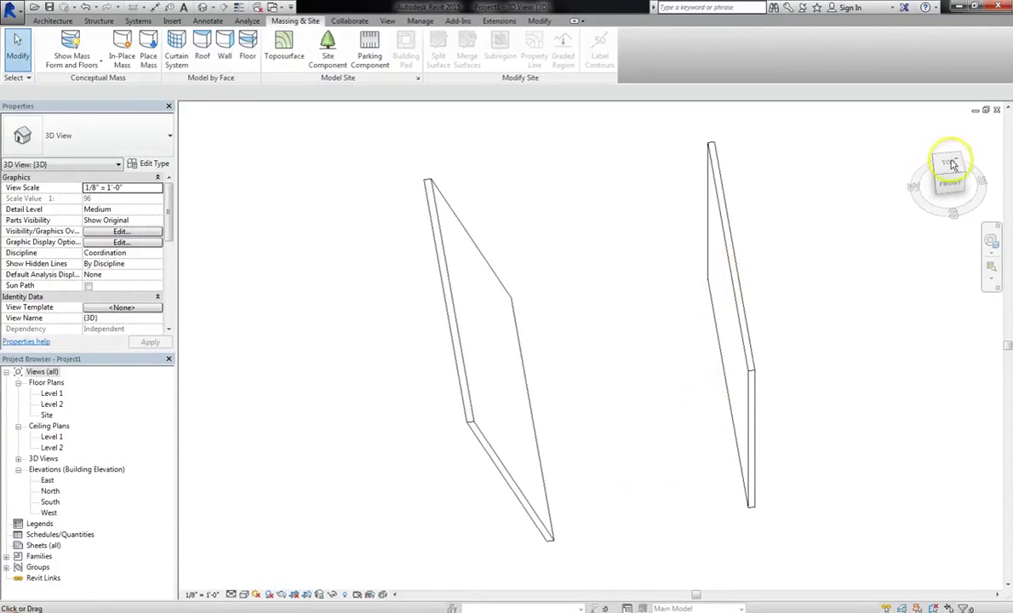
{"action": "left_click", "coordinate": [939, 181]}
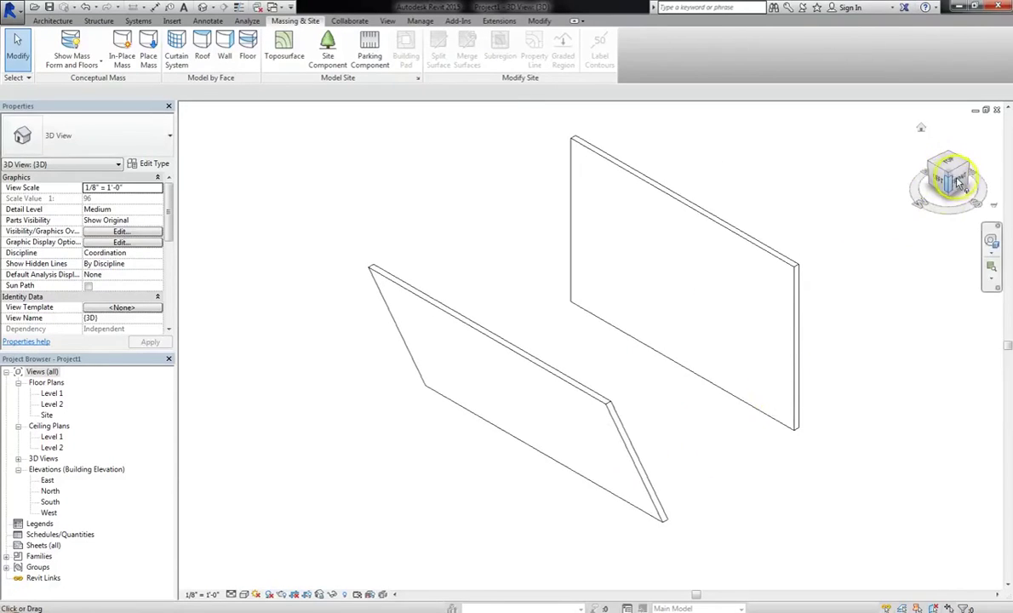
{"action": "left_click", "coordinate": [940, 181]}
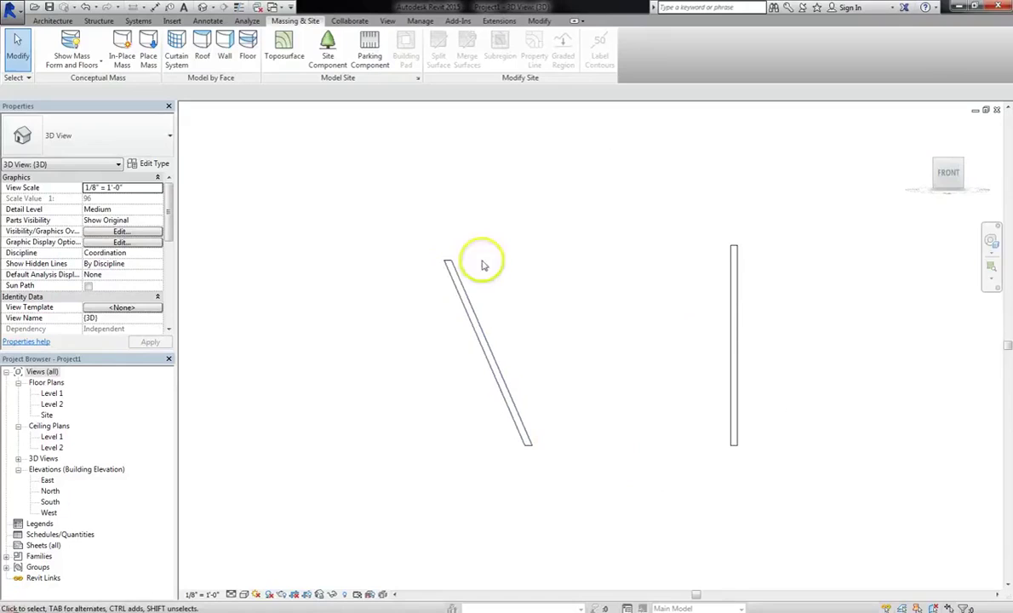
{"action": "middle_click_drag", "start_coordinate": [579, 260], "coordinate": [641, 293], "text": "shift"}
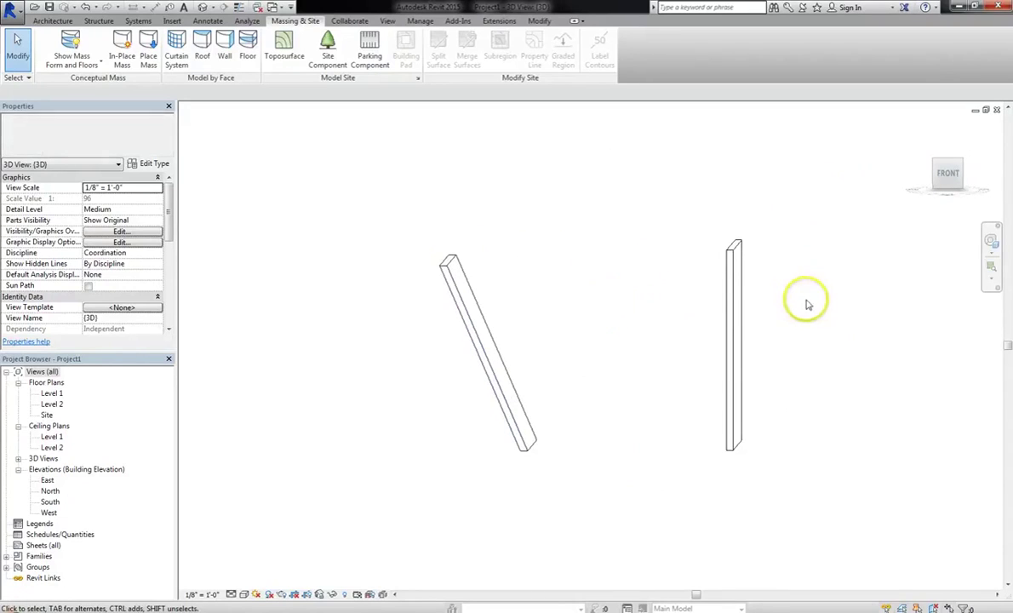
{"action": "middle_click_drag", "start_coordinate": [744, 298], "coordinate": [748, 293], "text": "shift"}
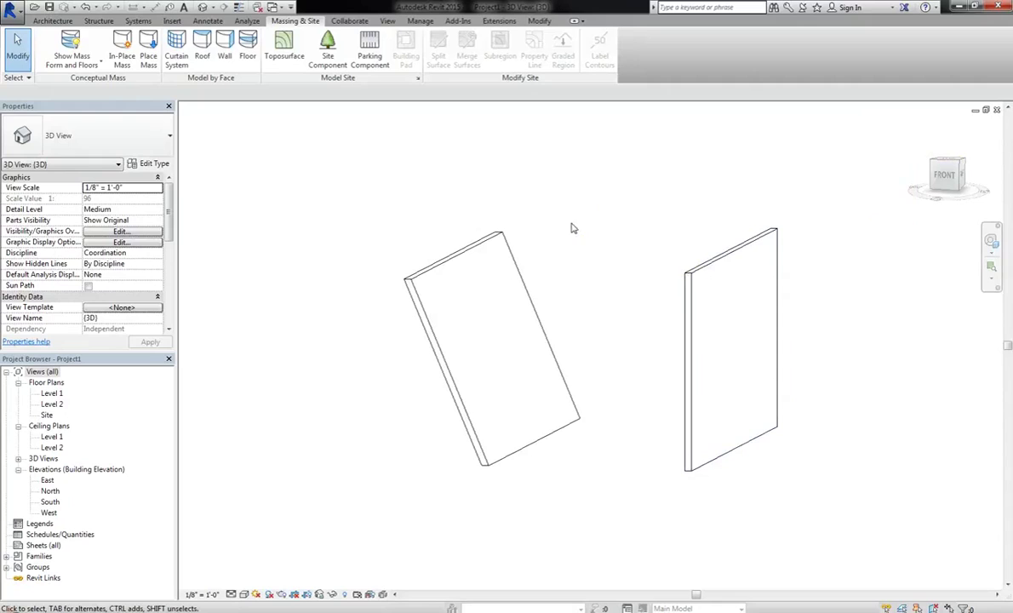
{"action": "left_click", "coordinate": [10, 8]}
{"action": "mouse_move", "coordinate": [50, 55]}
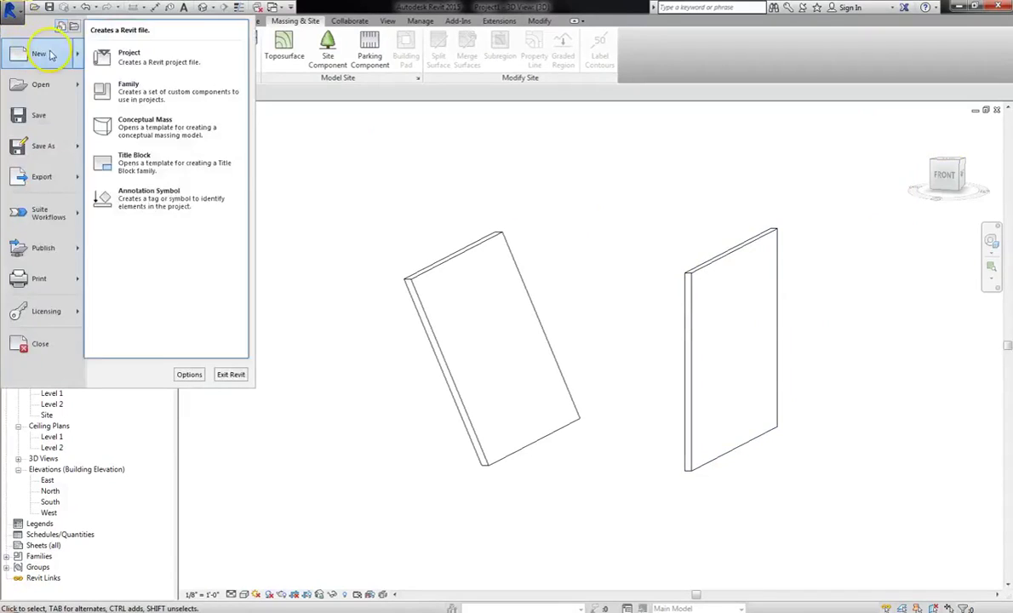
{"action": "left_click", "coordinate": [128, 96]}
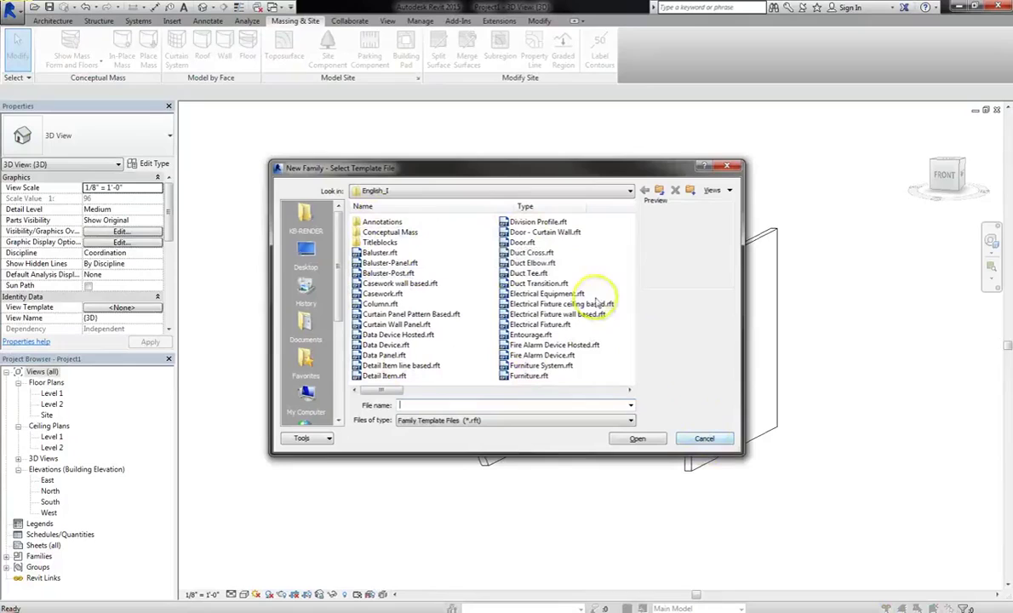
{"action": "left_click", "coordinate": [704, 439]}
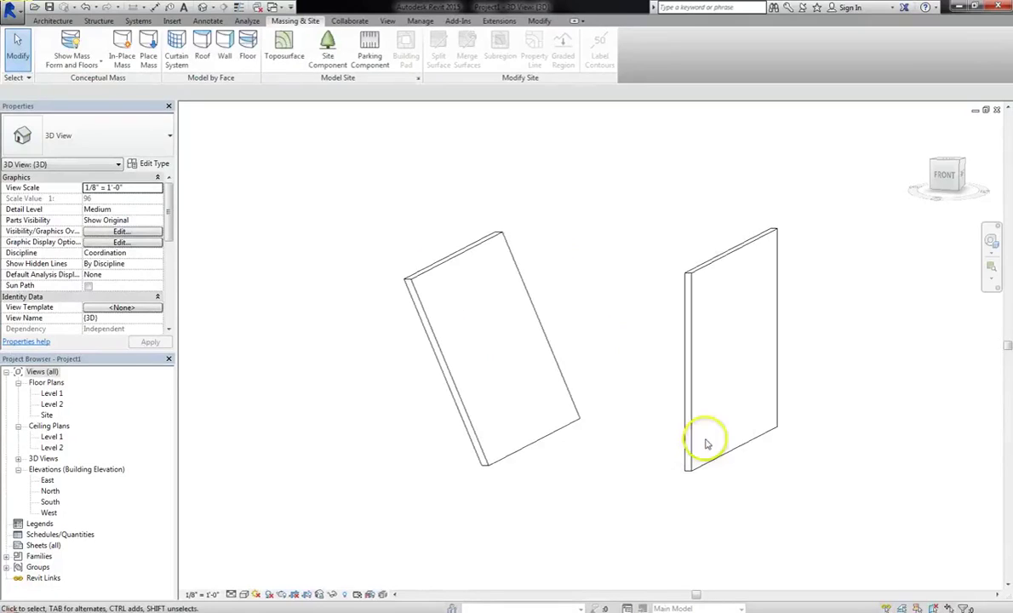
- Browse the component types available for placement, from the desk through parking spaces and trees to supports and terminations
{"action": "left_click", "coordinate": [51, 21]}
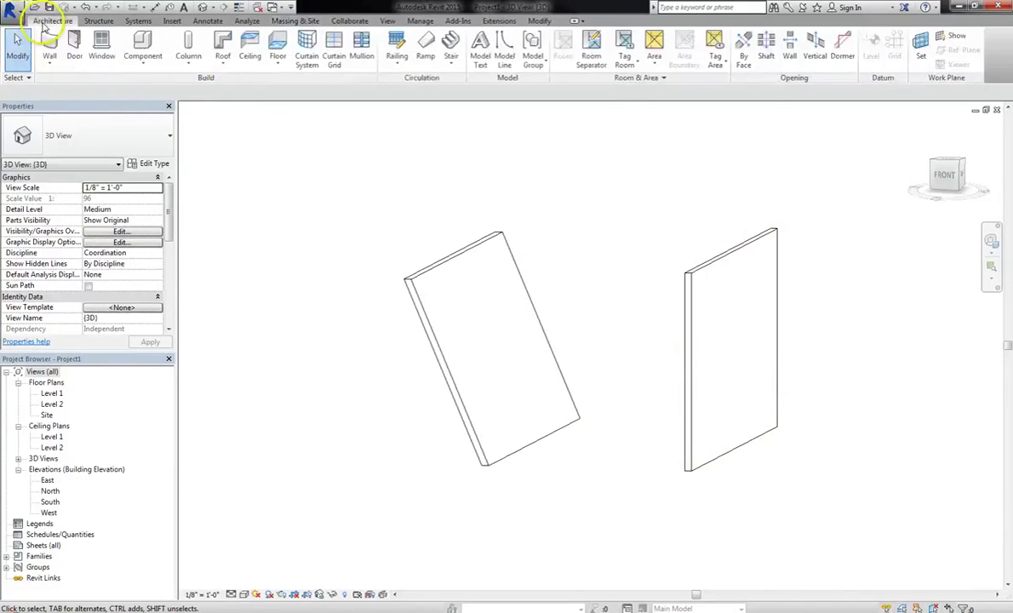
{"action": "left_click", "coordinate": [150, 67]}
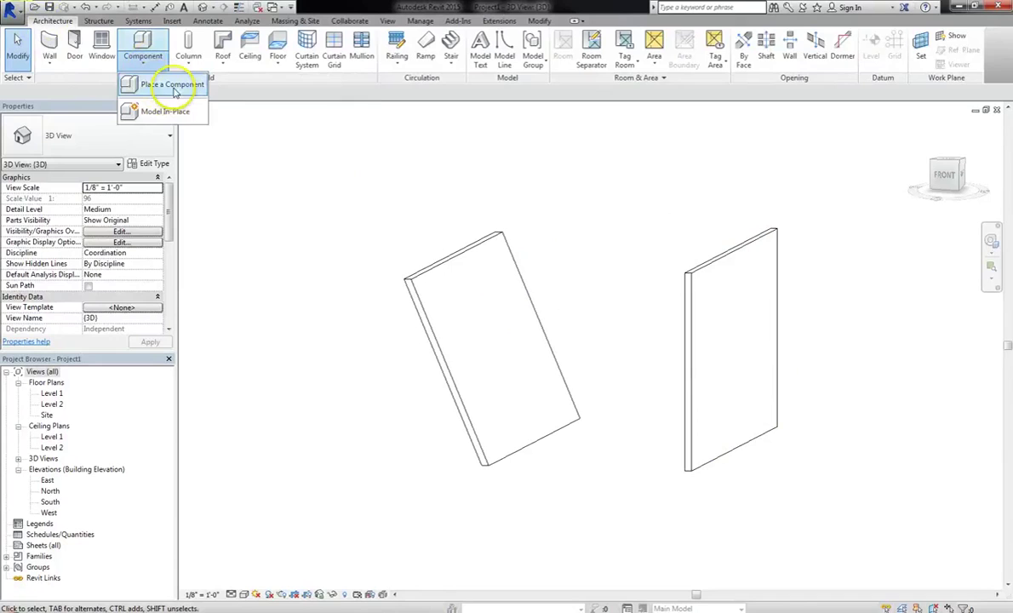
{"action": "left_click", "coordinate": [143, 40]}
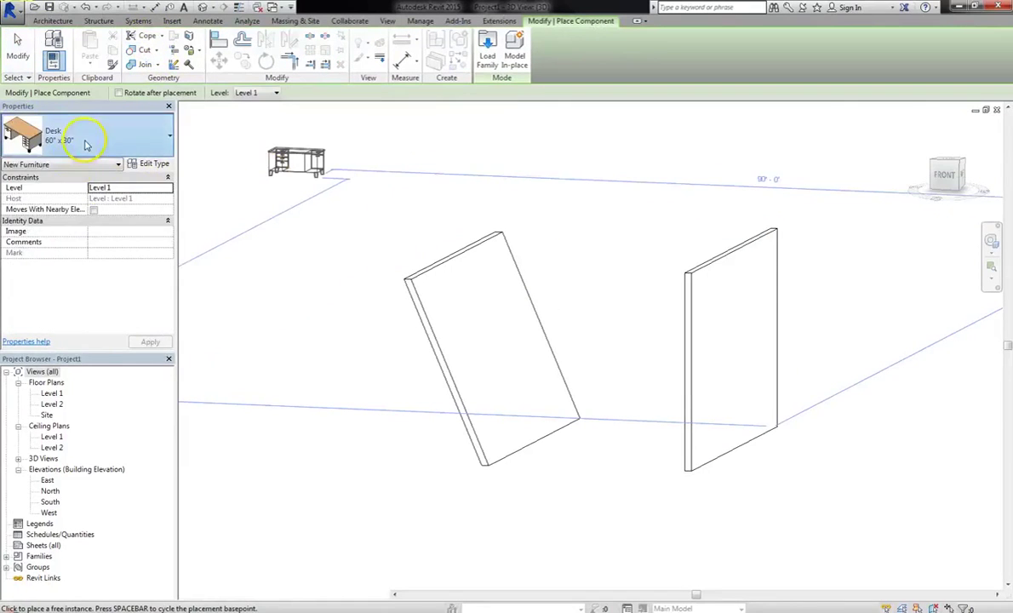
{"action": "left_click", "coordinate": [86, 133]}
{"action": "scroll", "coordinate": [92, 405], "scroll_direction": "down", "scroll_amount": 3}
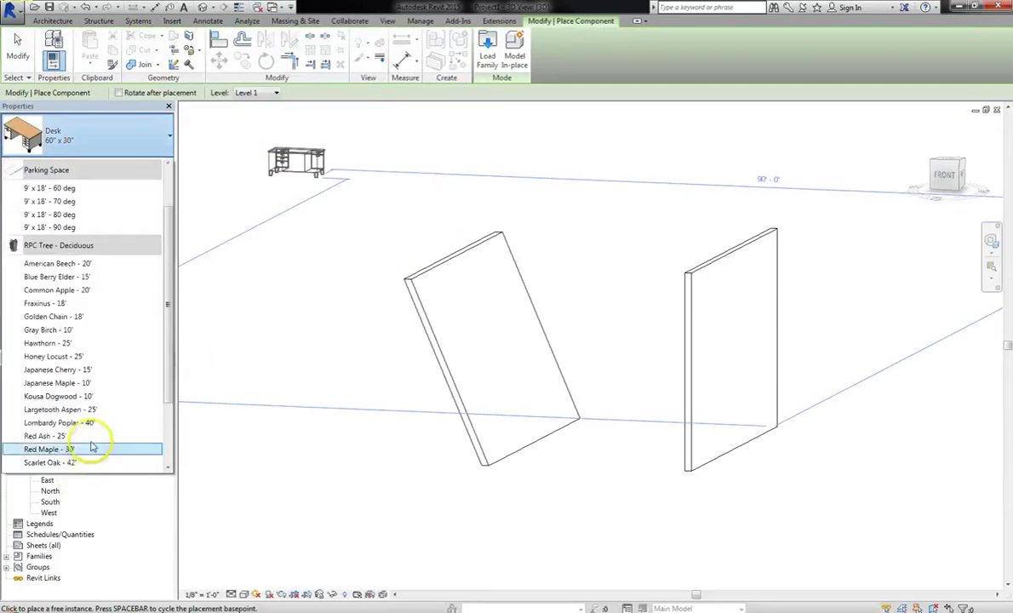
{"action": "scroll", "coordinate": [96, 436], "scroll_direction": "down", "scroll_amount": 1}
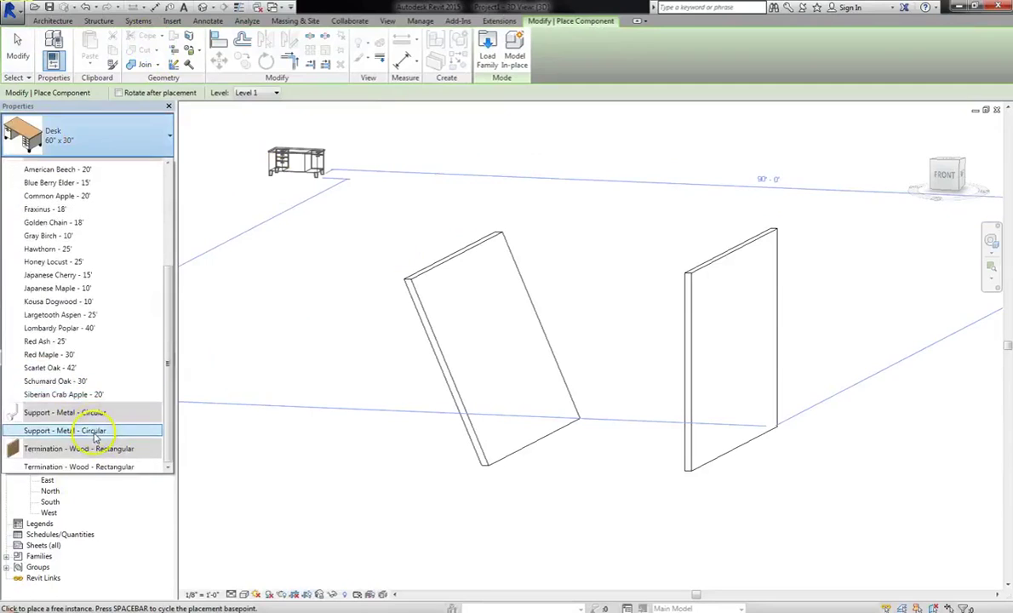
{"action": "left_click", "coordinate": [61, 23]}
- Start an in-place model component in the Walls family category and accept its name
{"action": "left_click", "coordinate": [58, 20]}
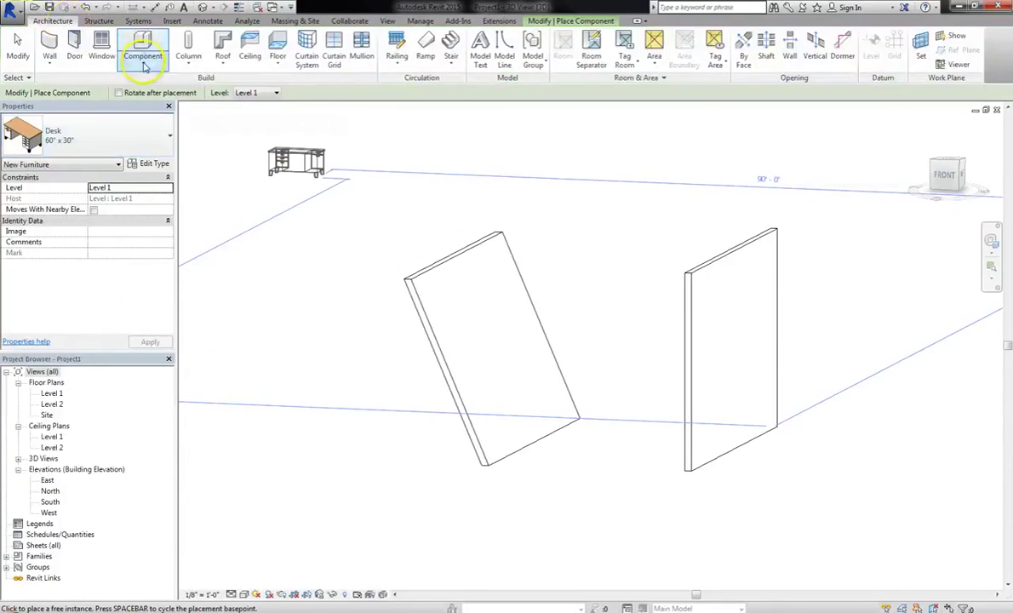
{"action": "left_click", "coordinate": [143, 64]}
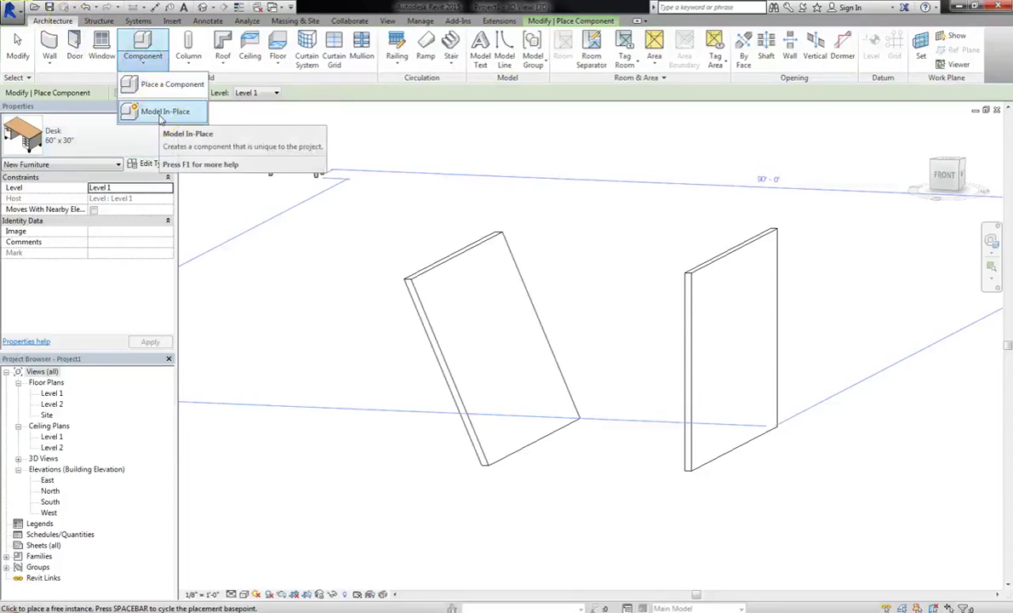
{"action": "left_click", "coordinate": [160, 118]}
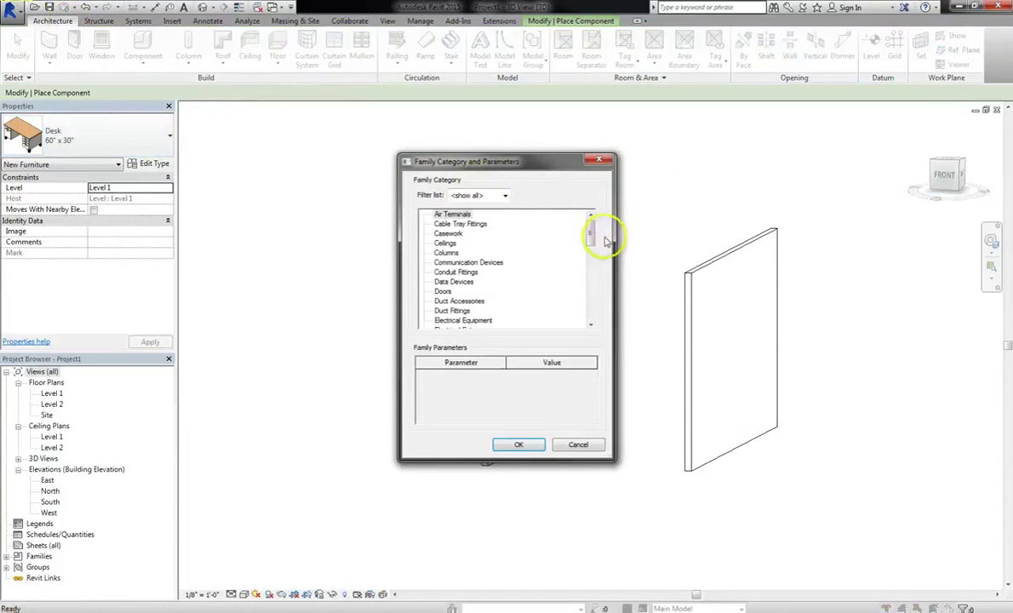
{"action": "left_click_drag", "start_coordinate": [614, 272], "coordinate": [651, 272]}
{"action": "left_click_drag", "start_coordinate": [627, 226], "coordinate": [633, 370]}
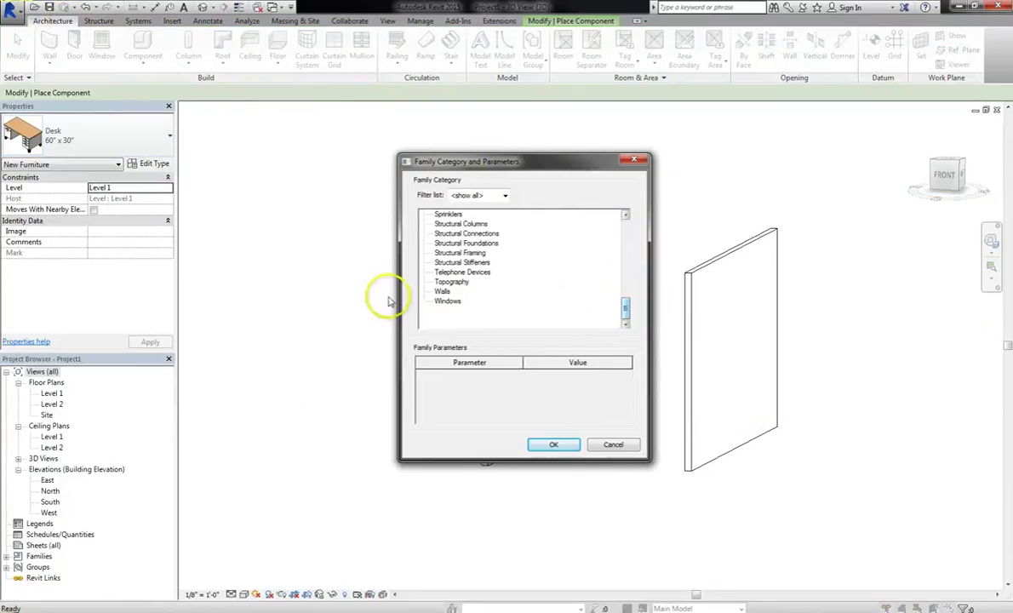
{"action": "left_click", "coordinate": [443, 291]}
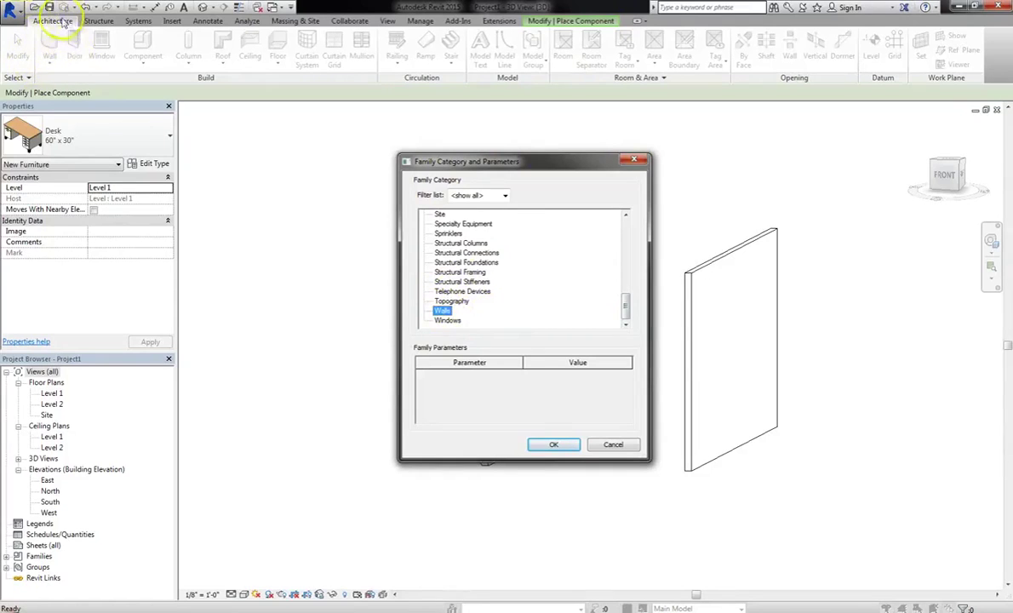
{"action": "left_click", "coordinate": [554, 445]}
{"action": "left_click", "coordinate": [500, 423]}
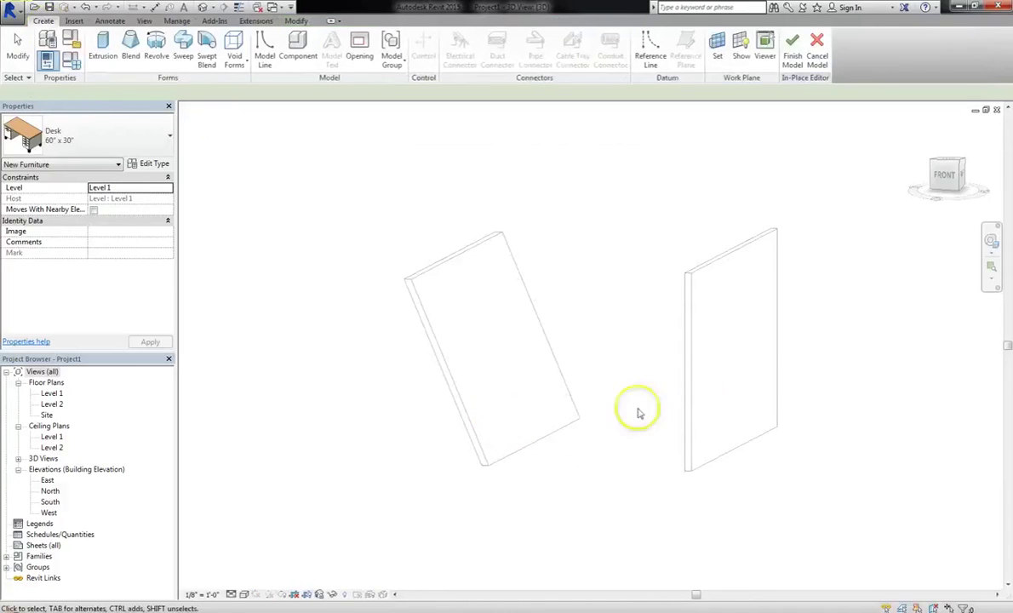
- On the Level 1 floor plan, start a void blend and sketch its rectangular base, about 2'-9" by 5'-3", across the vertical wall
{"action": "middle_click_drag", "start_coordinate": [719, 391], "coordinate": [772, 438], "text": "shift"}
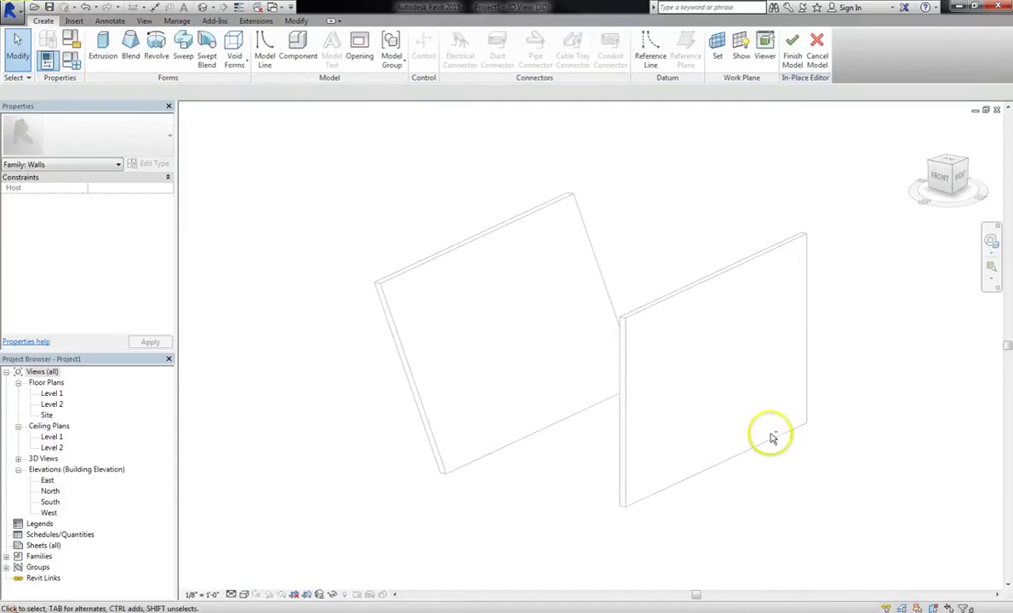
{"action": "double_click", "coordinate": [54, 394]}
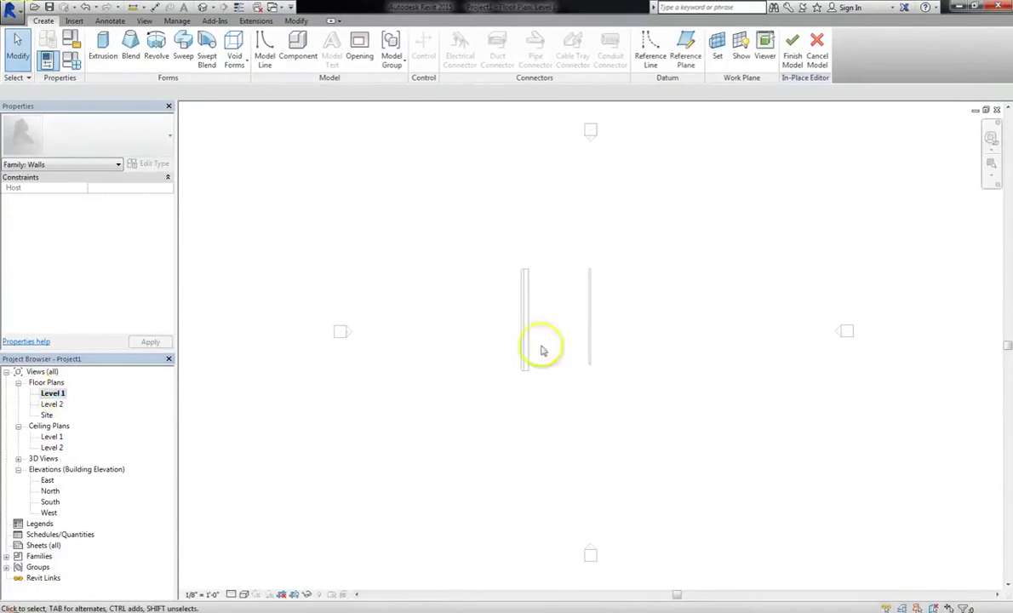
{"action": "scroll", "coordinate": [601, 318], "scroll_direction": "up", "scroll_amount": 6}
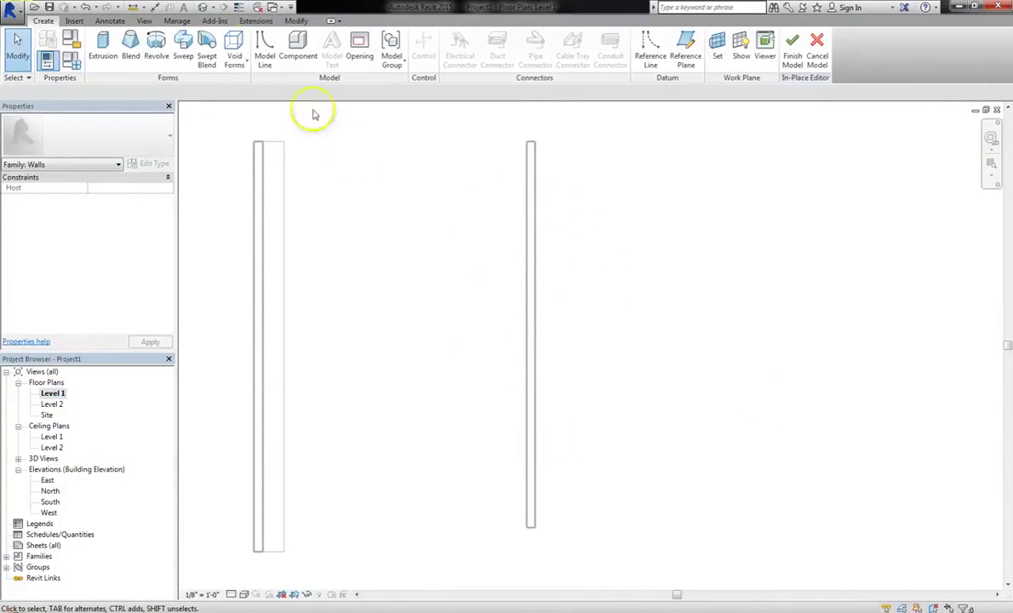
{"action": "left_click", "coordinate": [234, 47]}
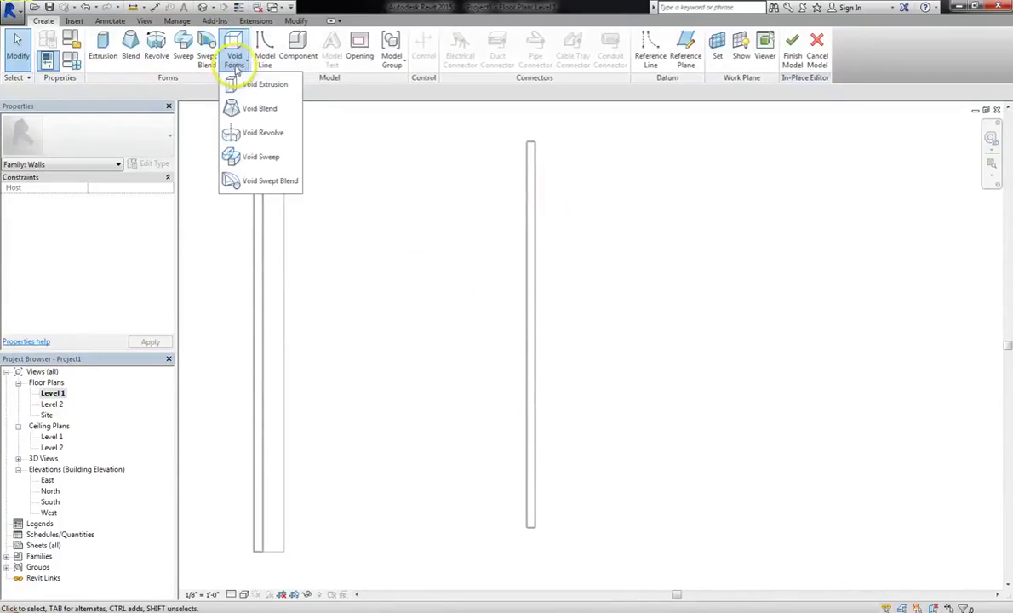
{"action": "left_click", "coordinate": [260, 109]}
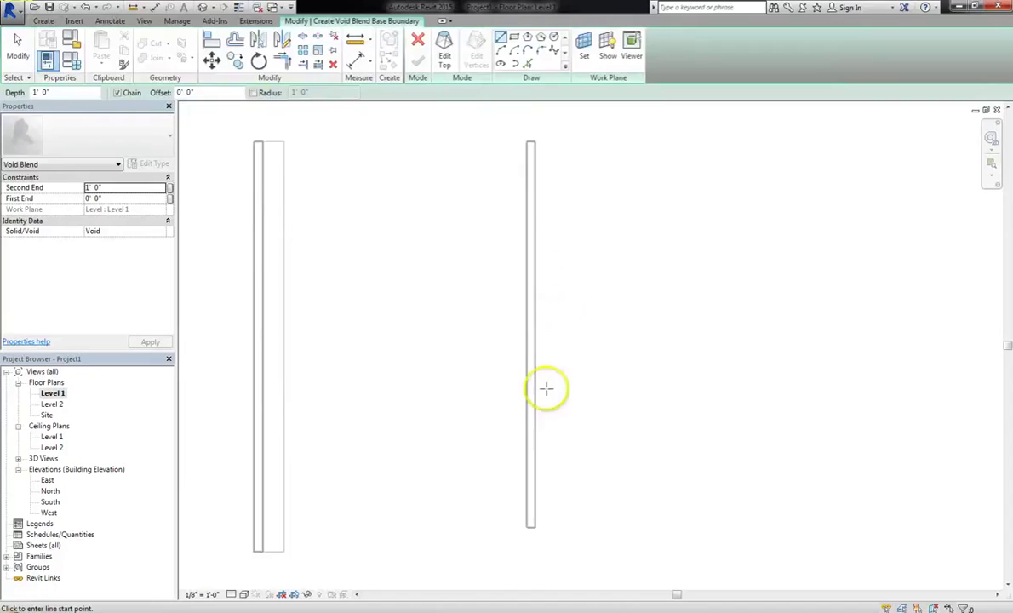
{"action": "scroll", "coordinate": [547, 383], "scroll_direction": "up", "scroll_amount": 5}
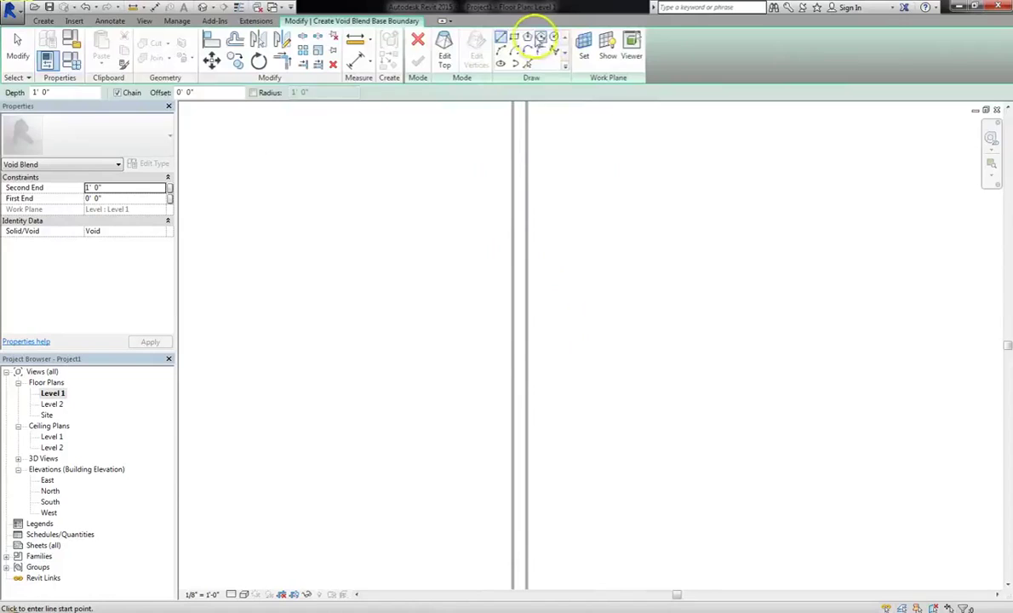
{"action": "left_click", "coordinate": [514, 39]}
{"action": "left_click", "coordinate": [543, 274]}
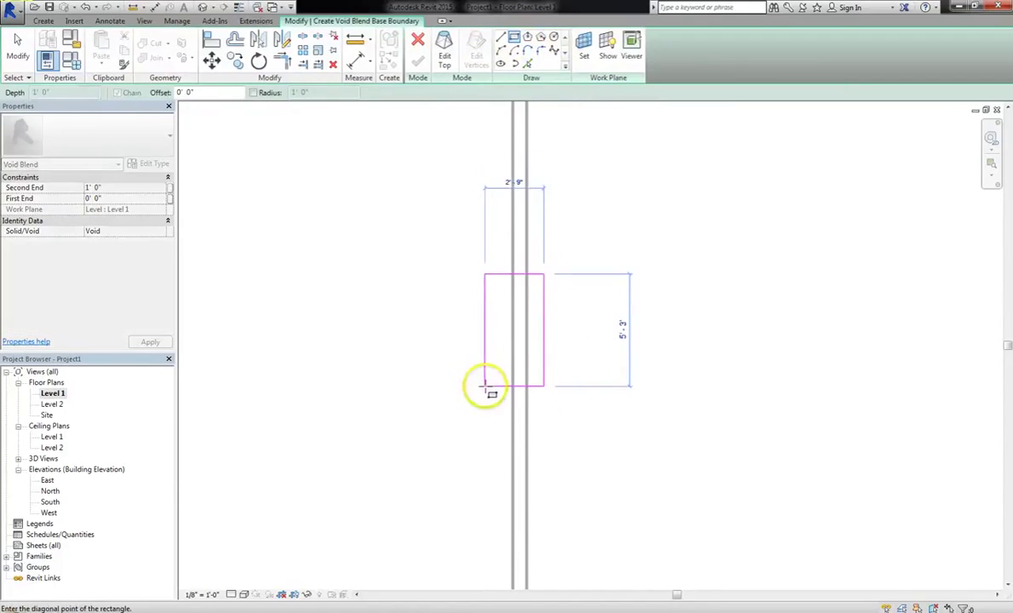
{"action": "left_click", "coordinate": [485, 385]}
{"action": "left_click", "coordinate": [418, 193]}
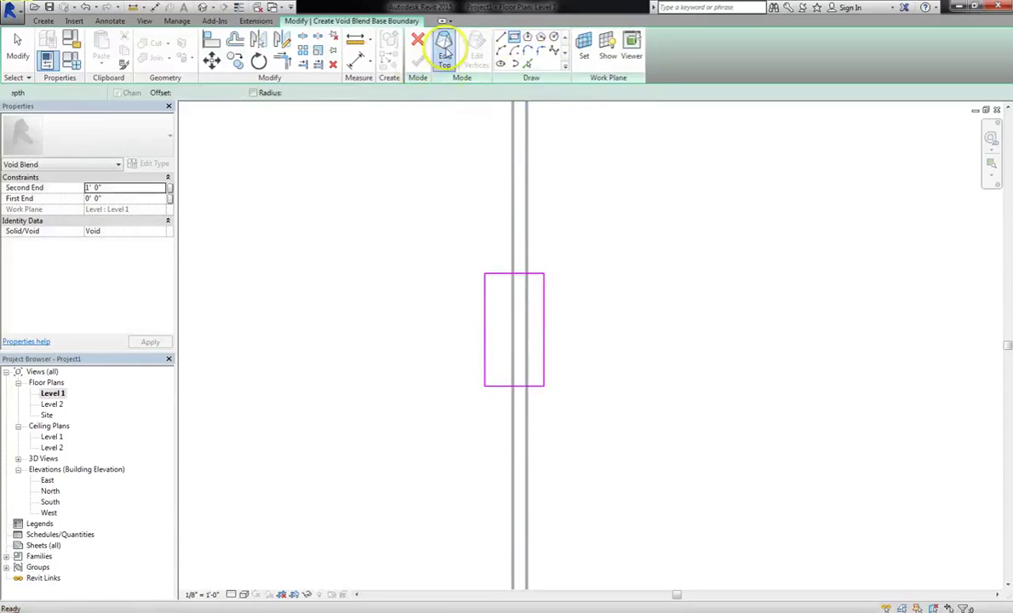
- Sketch a circular top boundary about 2'-7" in radius, centred just outside the rectangular base, and finish the void blend
{"action": "left_click", "coordinate": [445, 49]}
{"action": "left_click", "coordinate": [553, 38]}
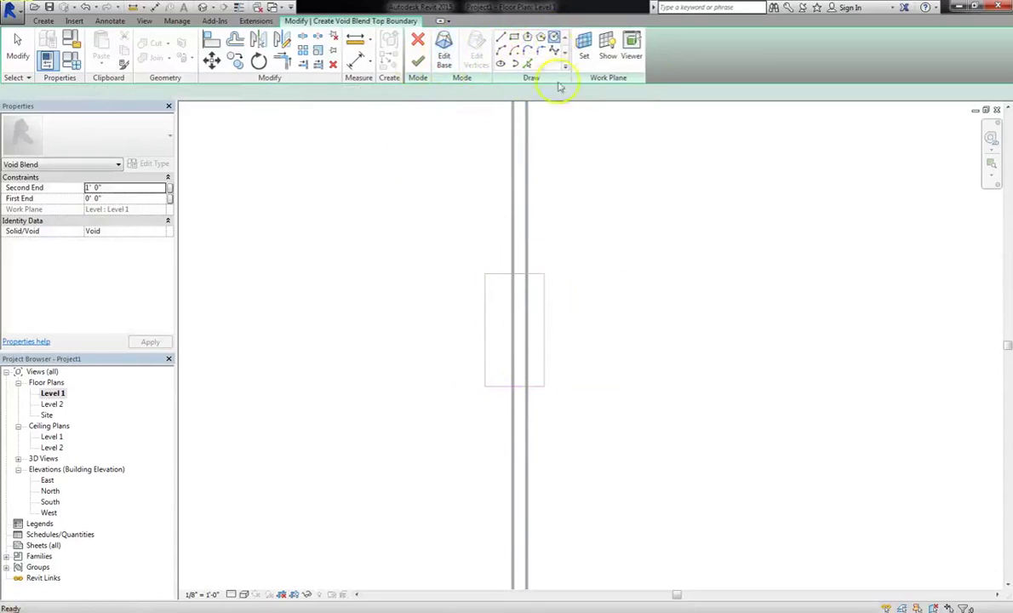
{"action": "left_click", "coordinate": [557, 330]}
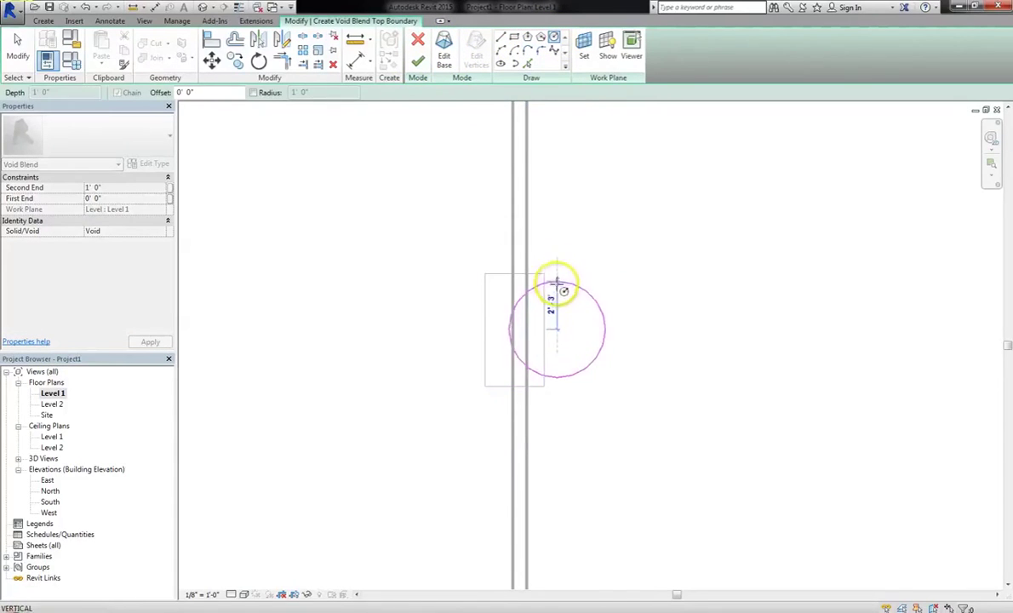
{"action": "left_click", "coordinate": [560, 273]}
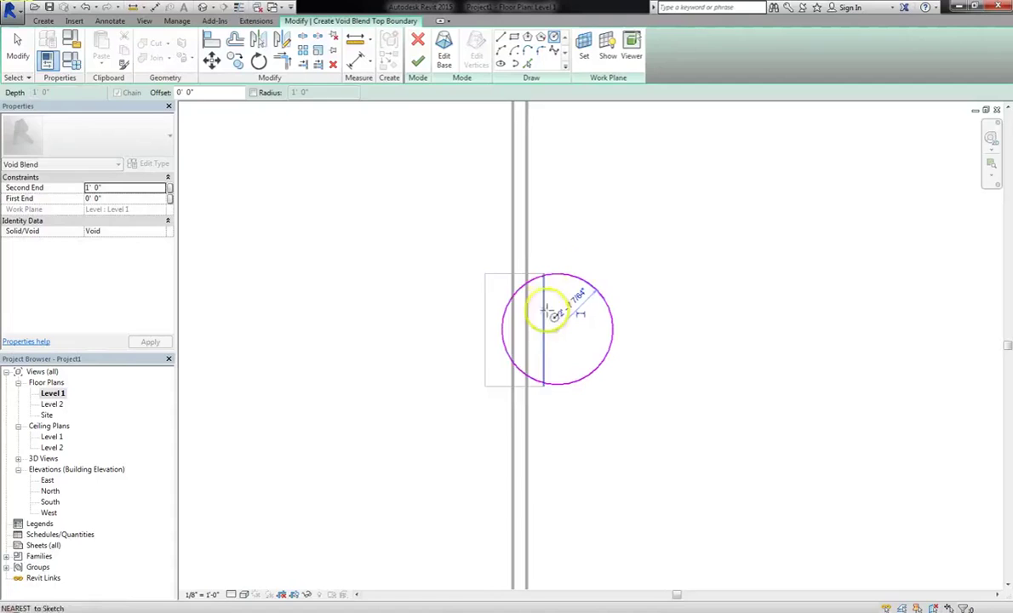
{"action": "left_click", "coordinate": [419, 61]}
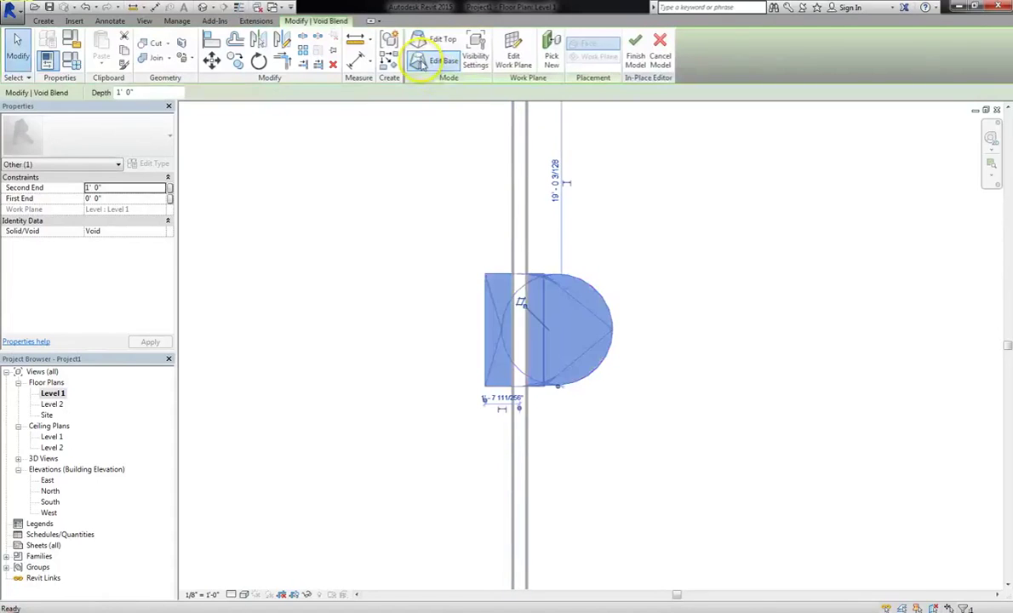
- In the 3D view, stretch the void blend's top upward to a depth of about 12'-5"
{"action": "left_click", "coordinate": [654, 279]}
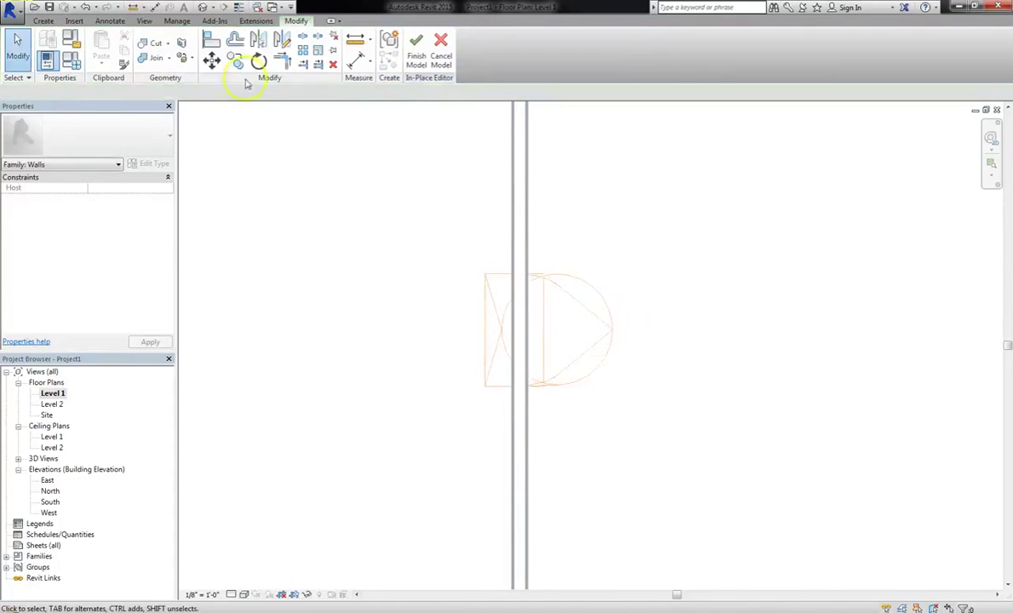
{"action": "left_click", "coordinate": [202, 7]}
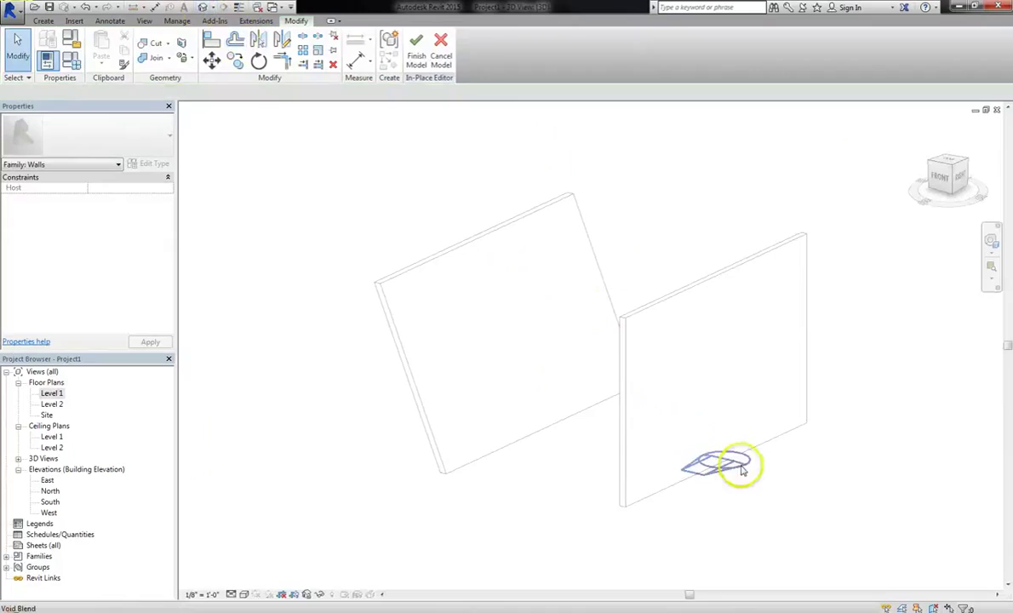
{"action": "left_click", "coordinate": [743, 470]}
{"action": "scroll", "coordinate": [752, 479], "scroll_direction": "up", "scroll_amount": 3}
{"action": "left_click", "coordinate": [719, 481]}
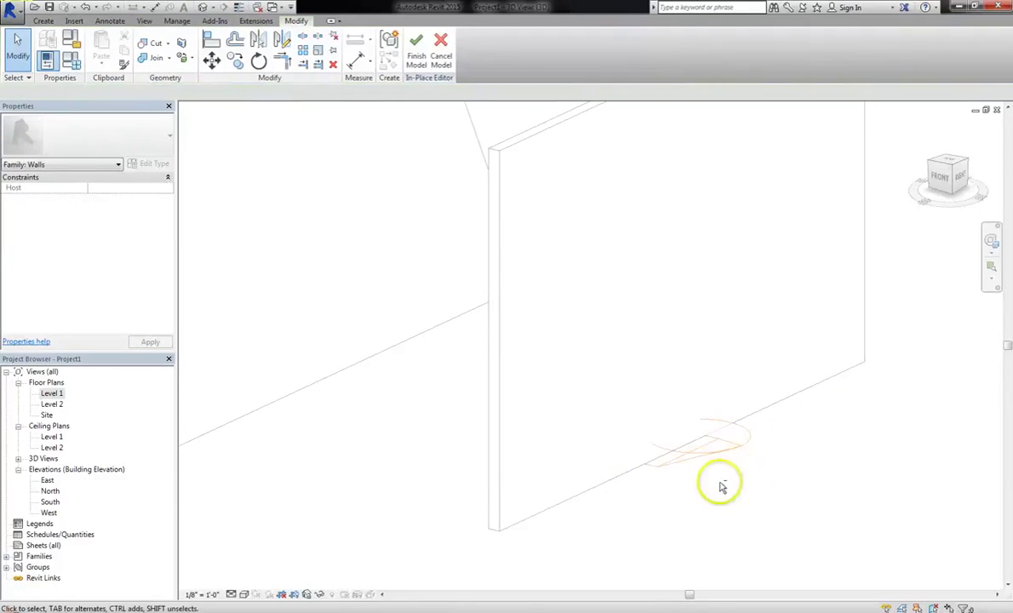
{"action": "middle_click_drag", "start_coordinate": [714, 444], "coordinate": [723, 431], "text": "shift"}
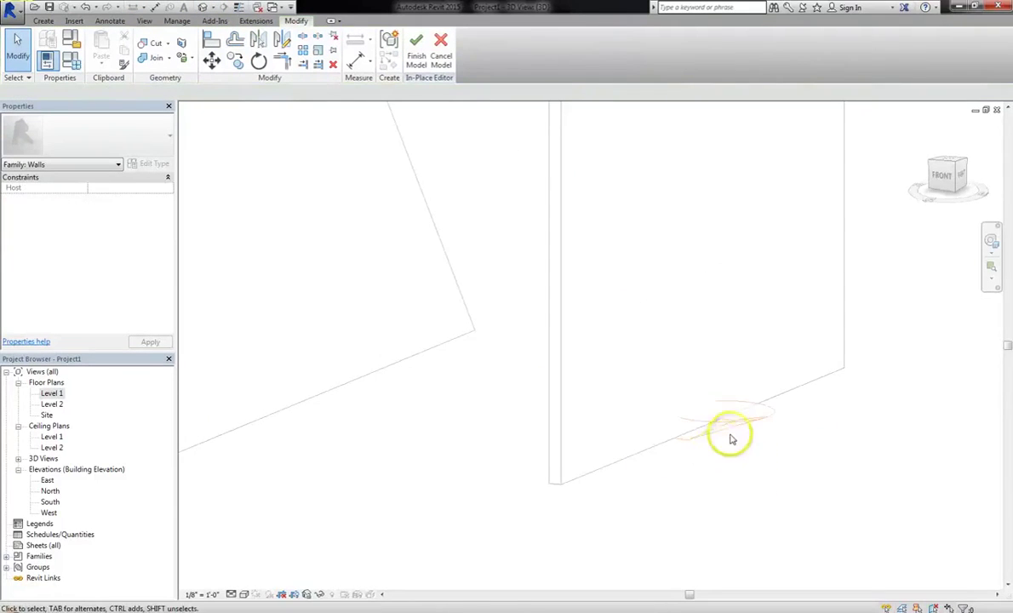
{"action": "left_click", "coordinate": [736, 421]}
{"action": "middle_click_drag", "start_coordinate": [799, 424], "coordinate": [757, 491], "text": "shift"}
{"action": "left_click", "coordinate": [723, 481]}
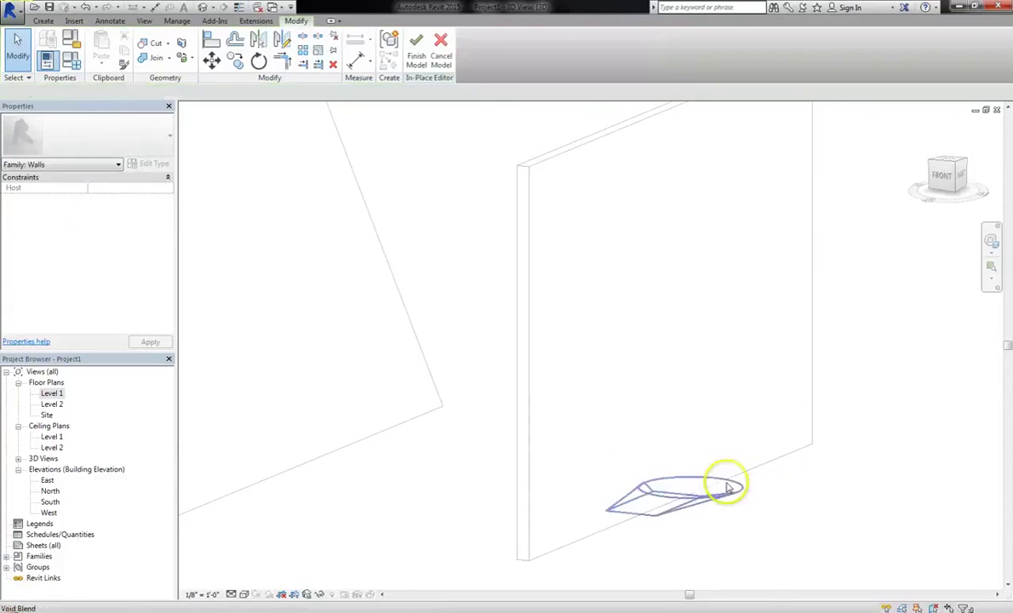
{"action": "left_click", "coordinate": [721, 499]}
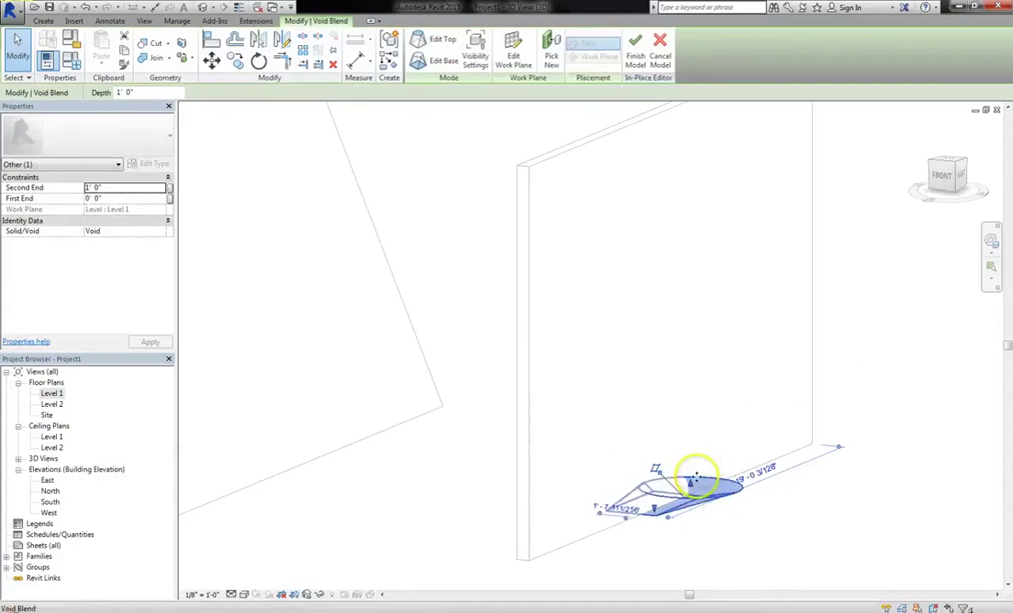
{"action": "left_click_drag", "start_coordinate": [692, 468], "coordinate": [686, 272]}
{"action": "left_click", "coordinate": [813, 492]}
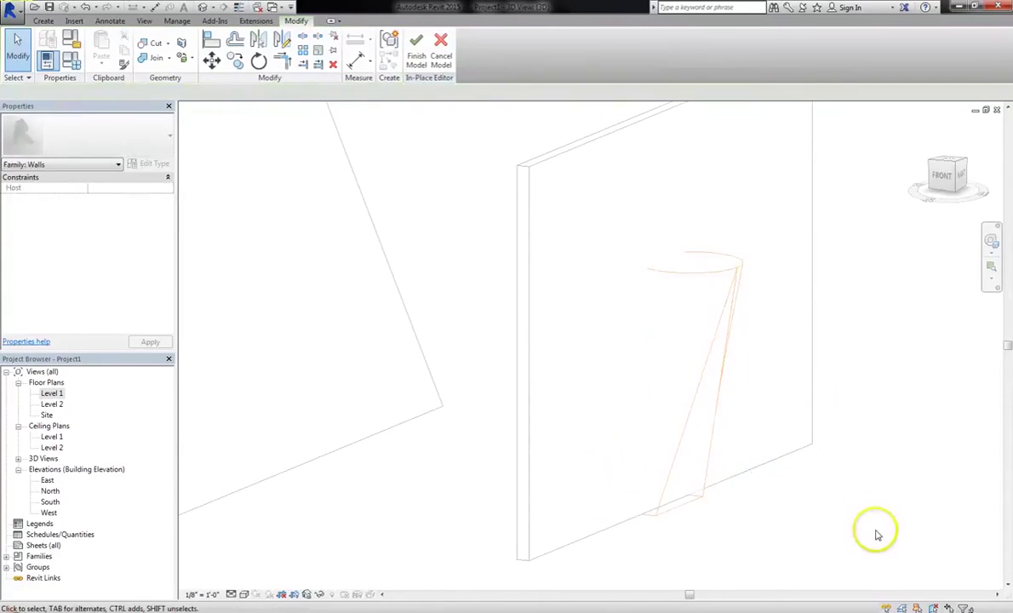
- Check the in-place model's family category and keep it as Walls
{"action": "middle_click_drag", "start_coordinate": [800, 480], "coordinate": [806, 501], "text": "shift"}
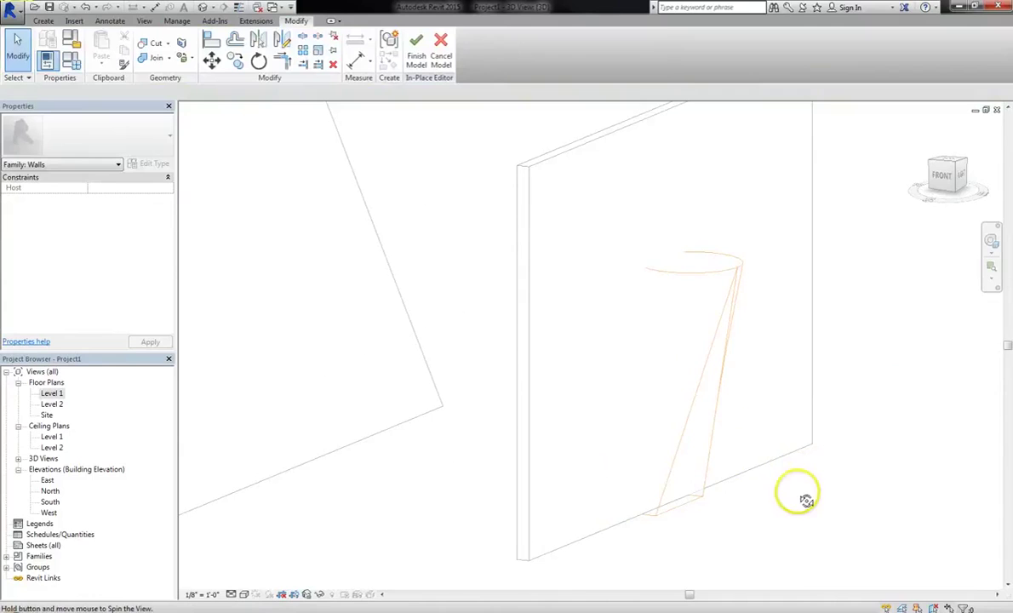
{"action": "middle_click_drag", "start_coordinate": [650, 267], "coordinate": [707, 282], "text": "shift"}
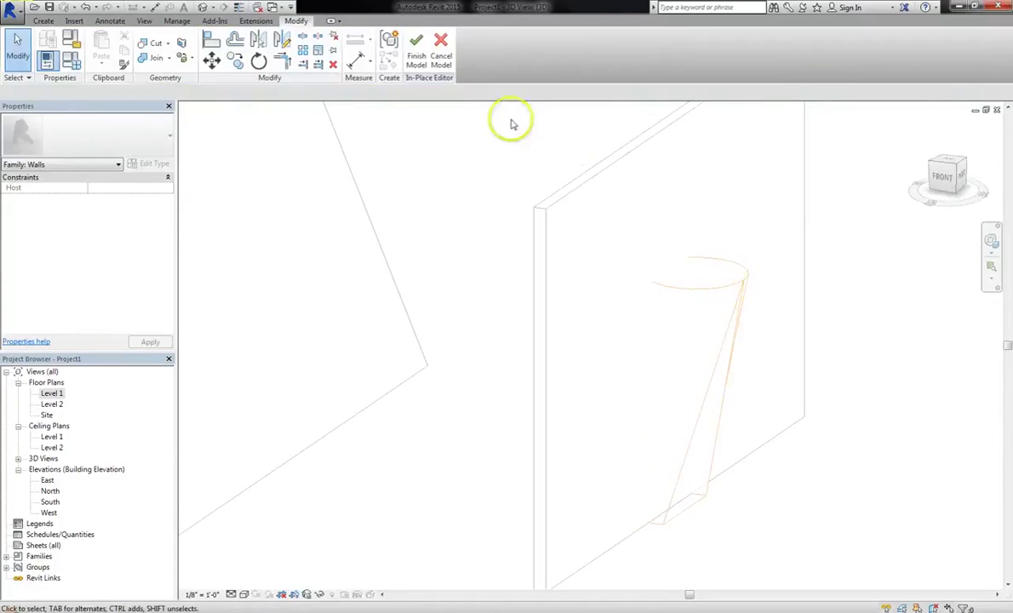
{"action": "left_click", "coordinate": [714, 296]}
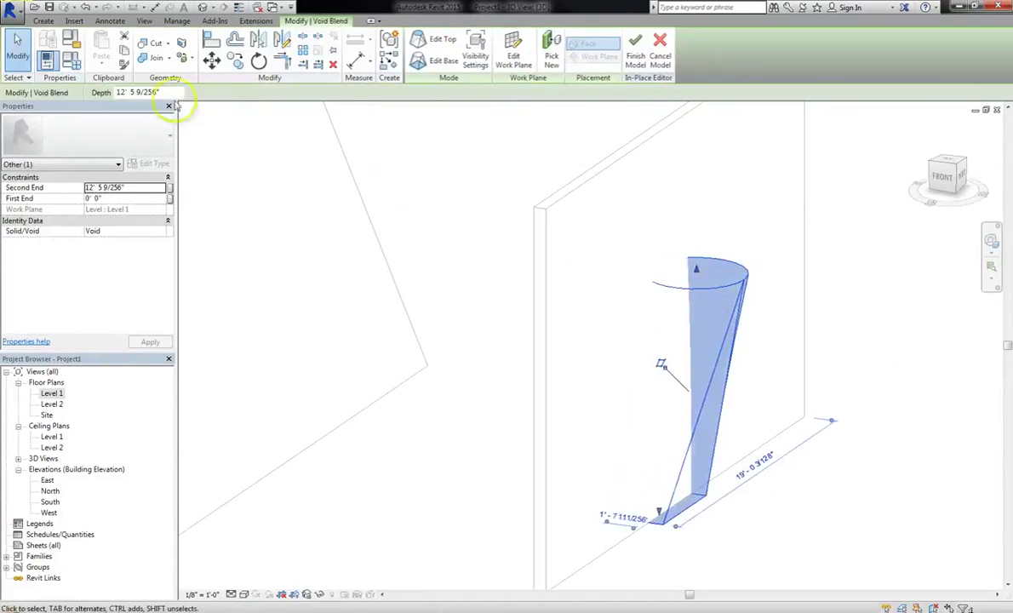
{"action": "left_click", "coordinate": [72, 40]}
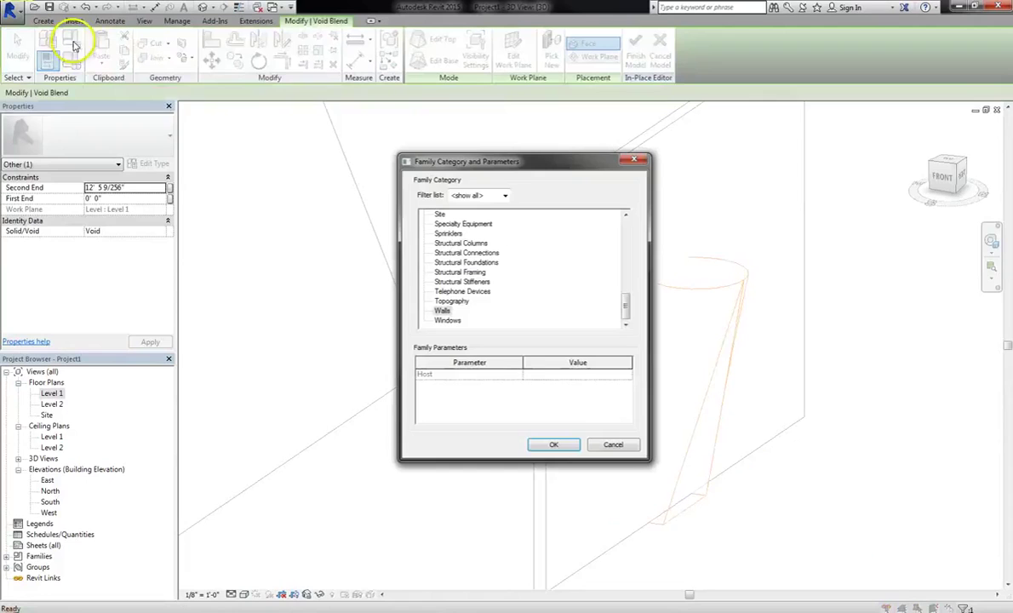
{"action": "left_click", "coordinate": [555, 445]}
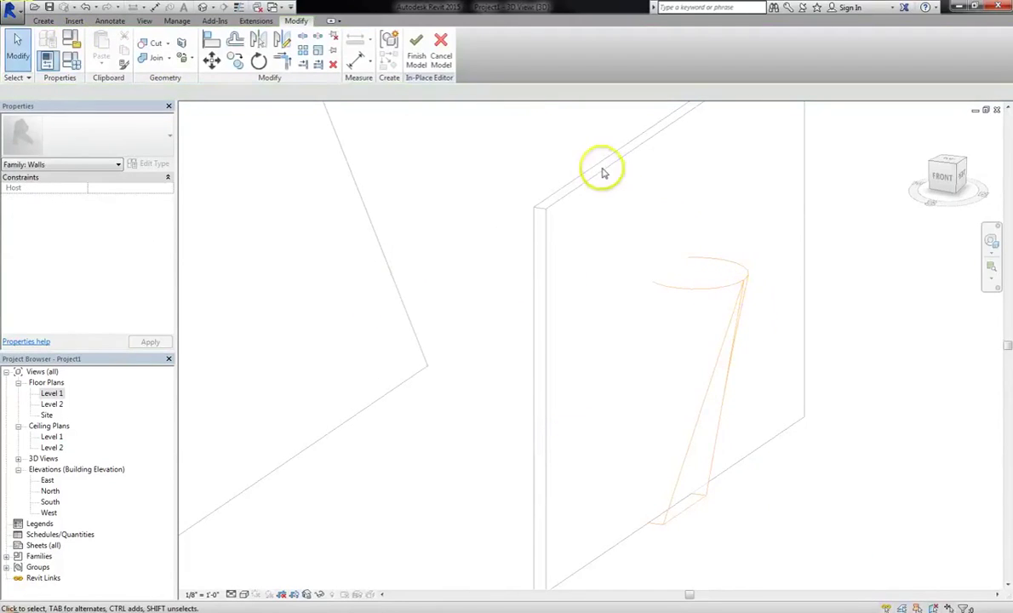
- Cut the vertical wall's geometry with the void blend
{"action": "left_click", "coordinate": [151, 58]}
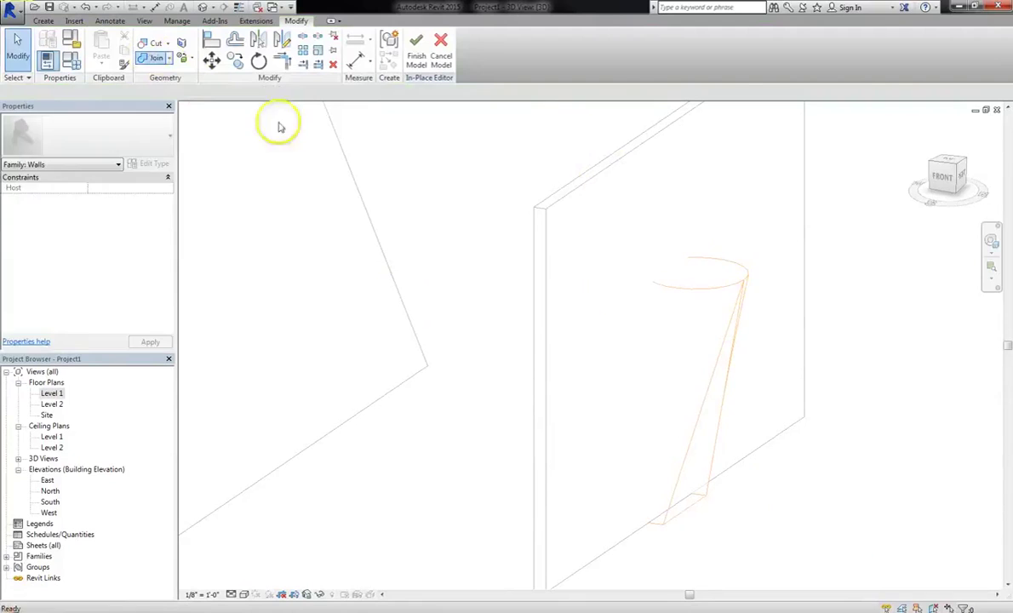
{"action": "left_click", "coordinate": [153, 42]}
{"action": "left_click", "coordinate": [721, 286]}
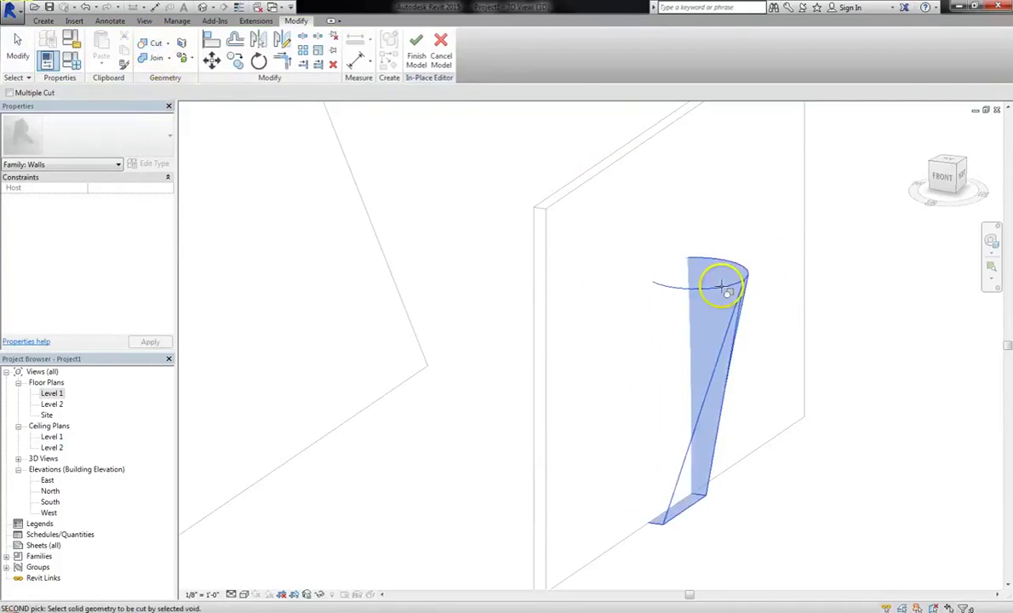
{"action": "left_click", "coordinate": [618, 161]}
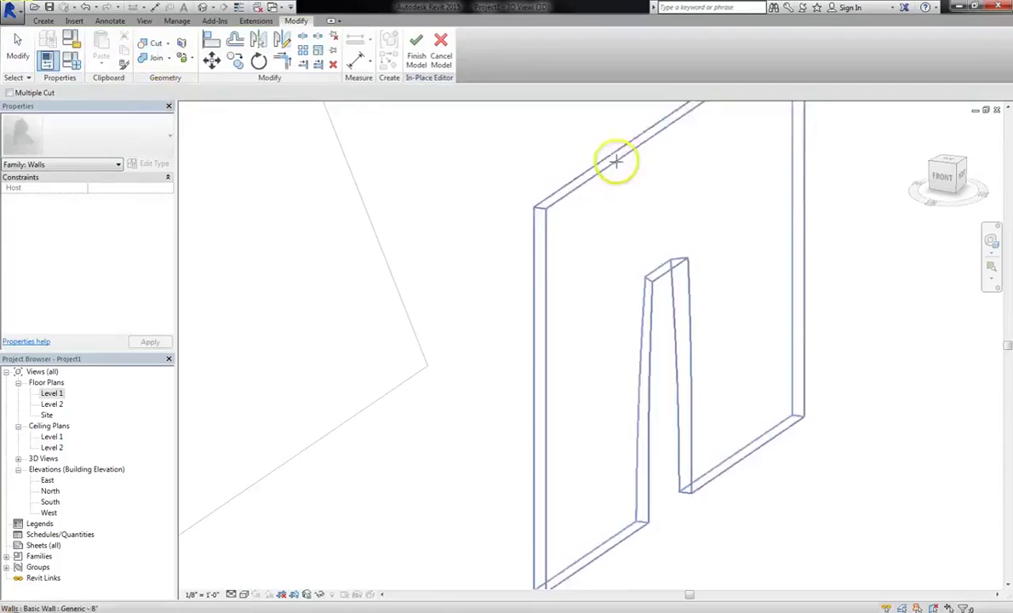
- Inspect the void cut through the vertical wall and finish the in-place model
{"action": "middle_click_drag", "start_coordinate": [828, 410], "coordinate": [845, 470], "text": "shift"}
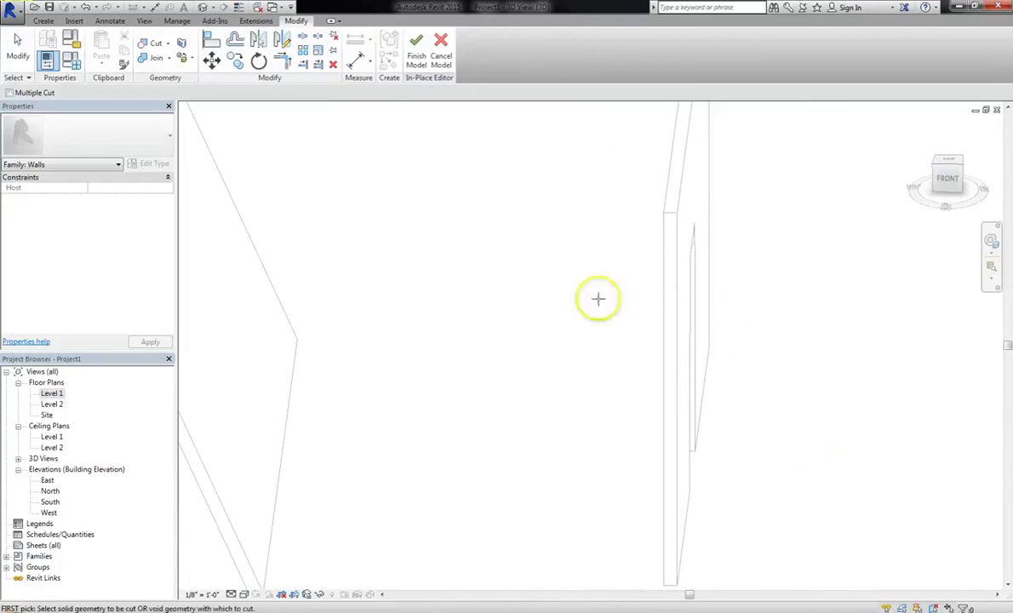
{"action": "middle_click_drag", "start_coordinate": [597, 299], "coordinate": [747, 366], "text": "shift"}
{"action": "scroll", "coordinate": [664, 516], "scroll_direction": "up", "scroll_amount": 3}
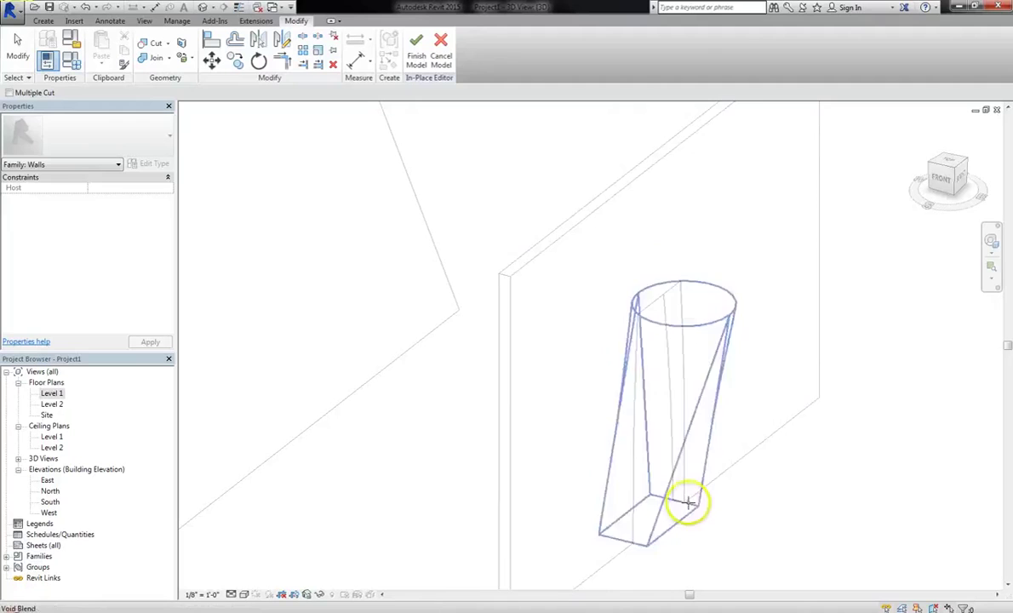
{"action": "left_click", "coordinate": [688, 502]}
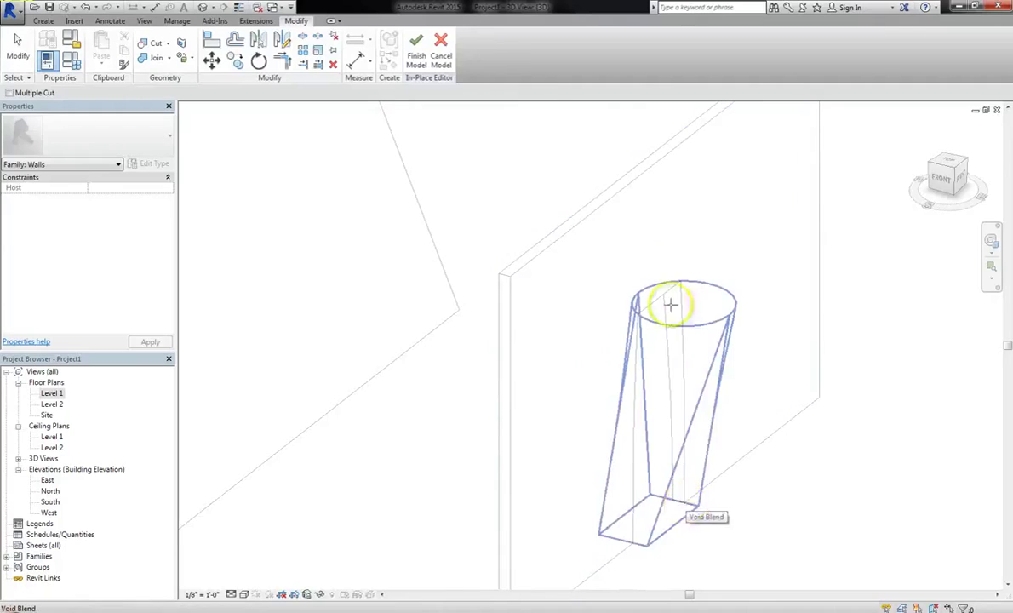
{"action": "left_click", "coordinate": [415, 56]}
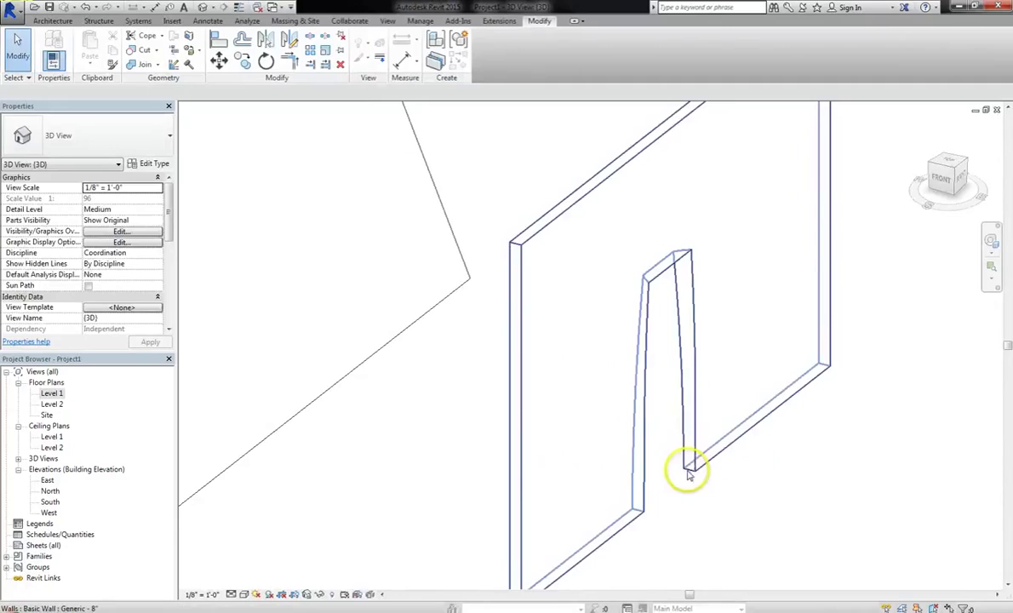
{"action": "scroll", "coordinate": [649, 423], "scroll_direction": "down", "scroll_amount": 2}
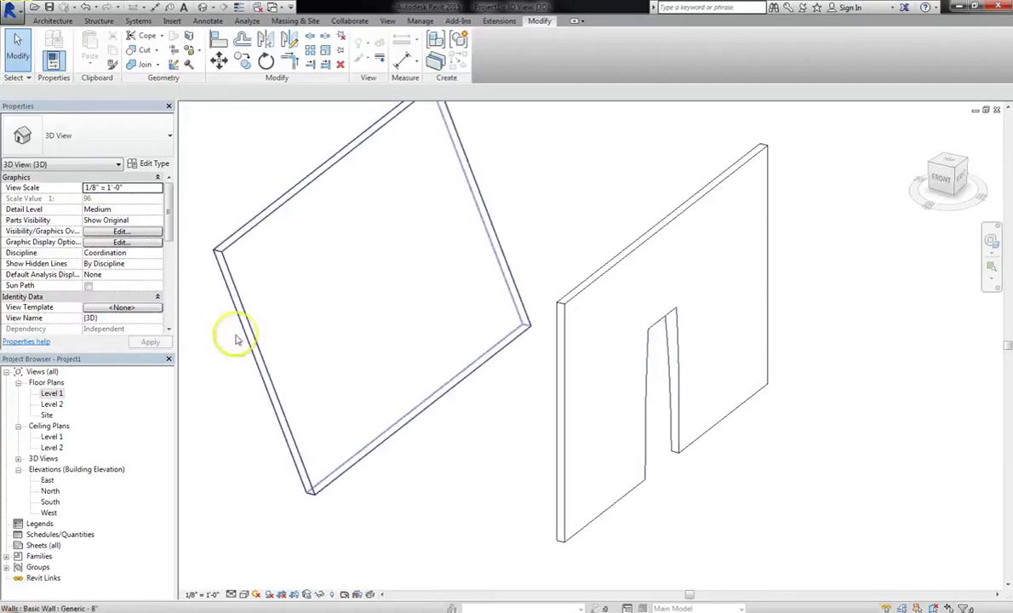
- On the Level 1 floor plan, start an in-place model in the Furniture category and name it Shelving
{"action": "double_click", "coordinate": [51, 394]}
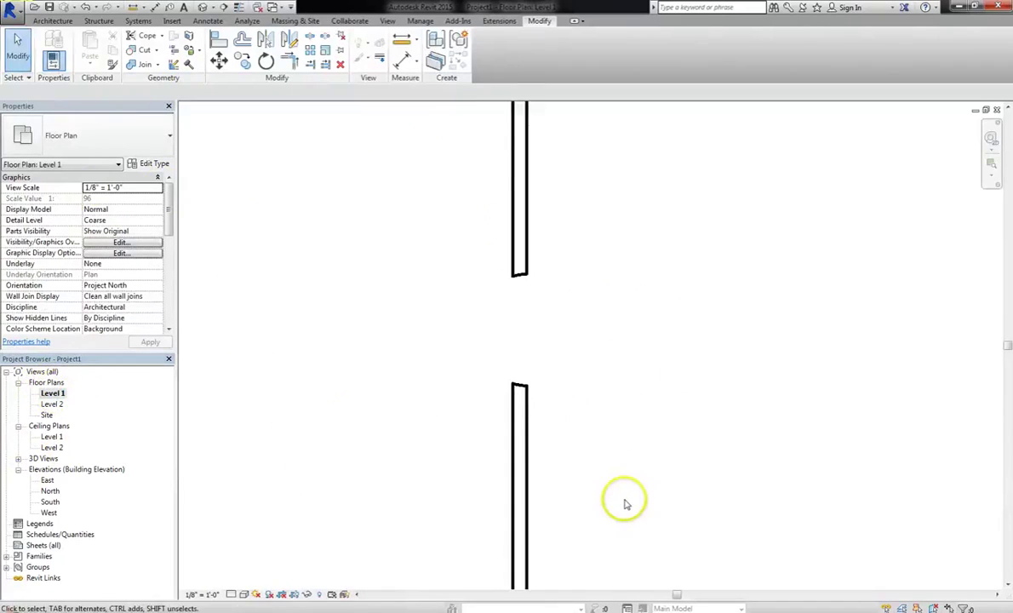
{"action": "scroll", "coordinate": [613, 451], "scroll_direction": "down", "scroll_amount": 2}
{"action": "left_click", "coordinate": [540, 255]}
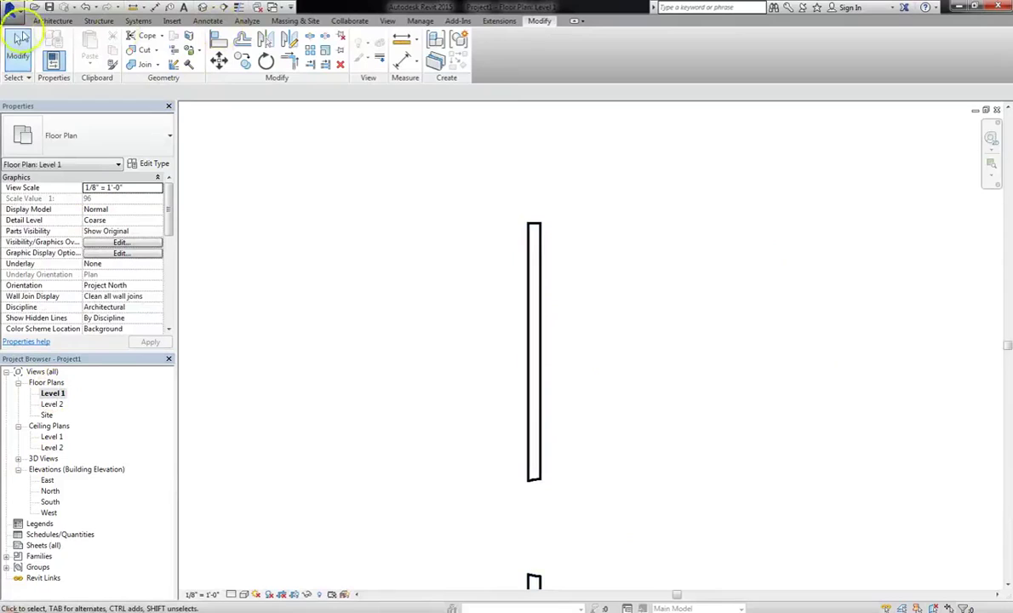
{"action": "left_click", "coordinate": [50, 20]}
{"action": "left_click", "coordinate": [140, 67]}
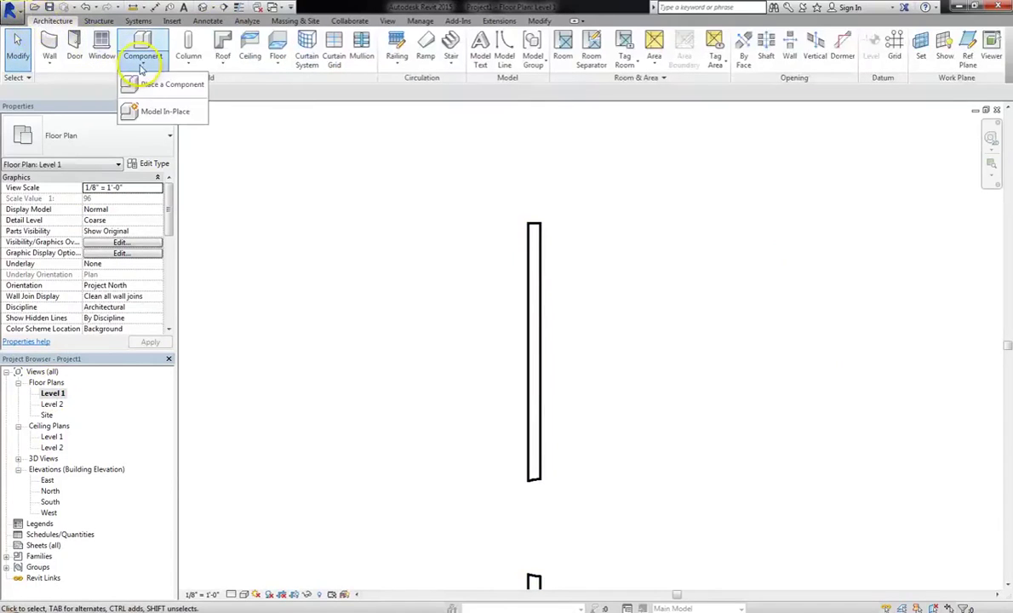
{"action": "left_click", "coordinate": [153, 112]}
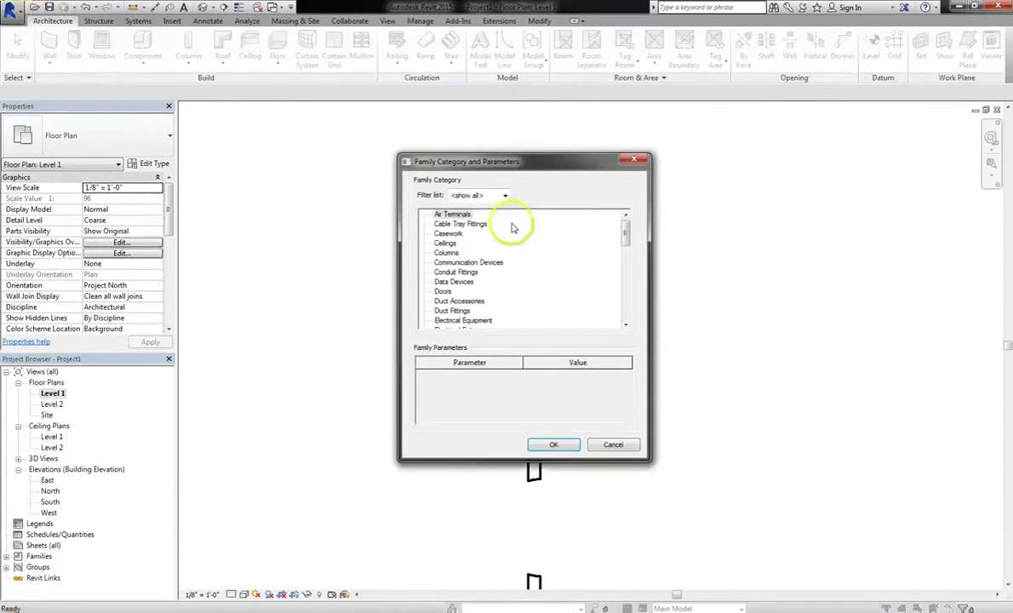
{"action": "mouse_move", "coordinate": [626, 230]}
{"action": "left_mouse_down"}
{"action": "mouse_move", "coordinate": [632, 317]}
{"action": "mouse_move", "coordinate": [626, 249]}
{"action": "left_mouse_up"}
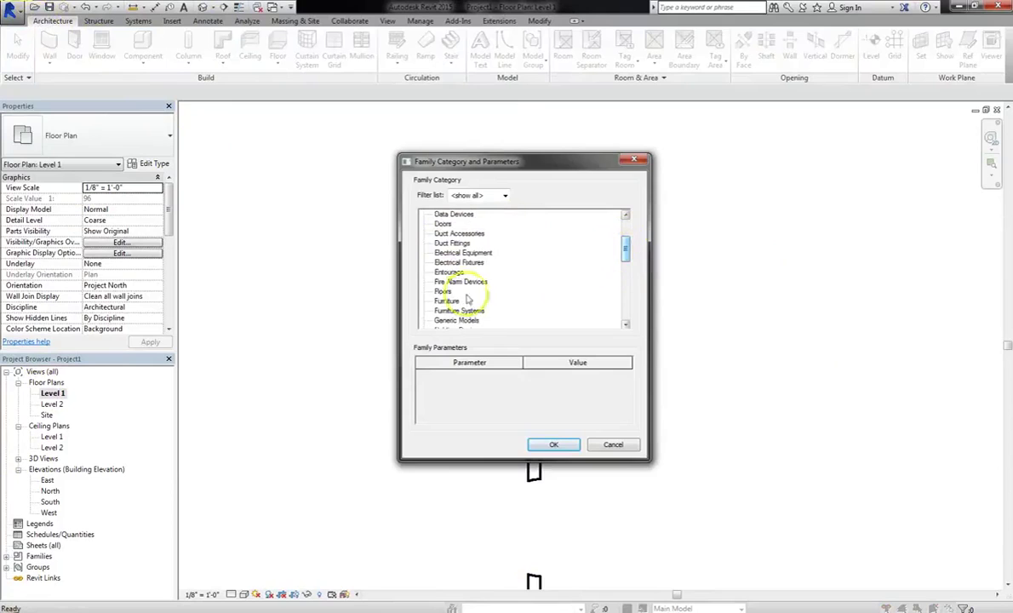
{"action": "left_click", "coordinate": [554, 444]}
{"action": "left_click", "coordinate": [351, 390]}
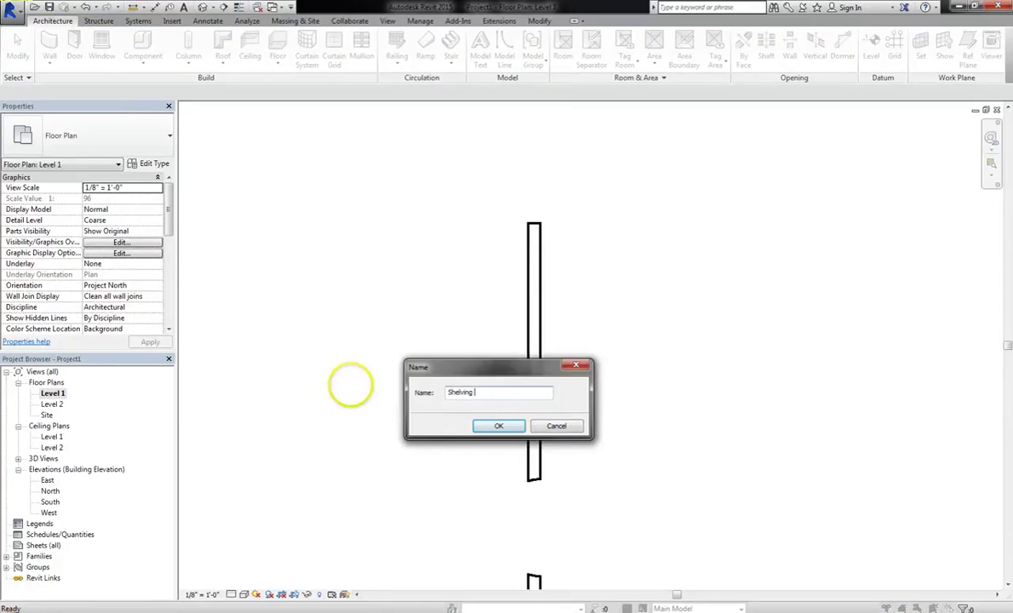
{"action": "left_click", "coordinate": [510, 428]}
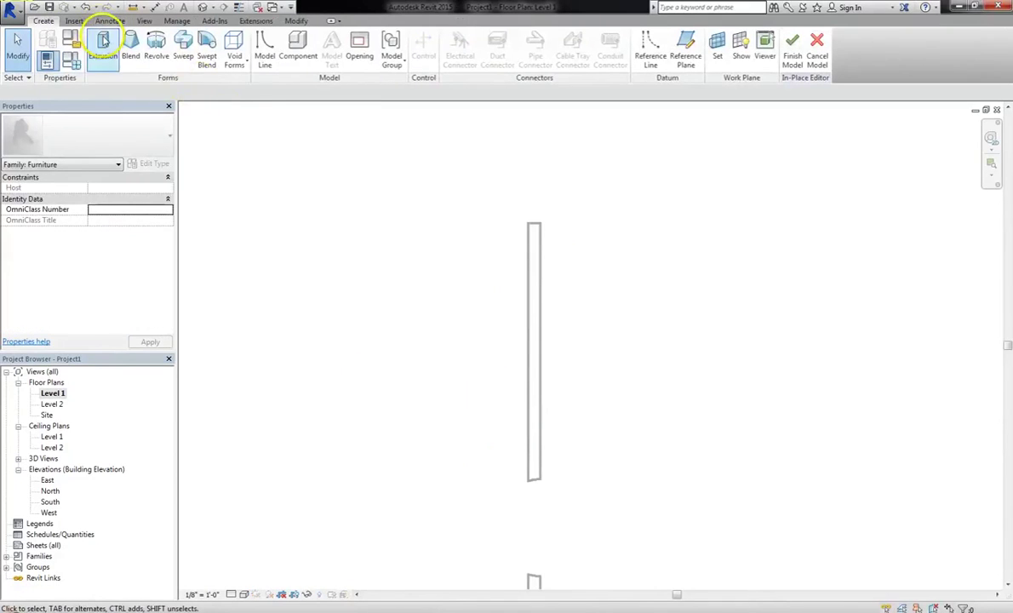
- Start an extrusion and sketch a rectangle about 1'-11" by 13'-4" along the right face of the wall segment above the opening
{"action": "left_click", "coordinate": [102, 42]}
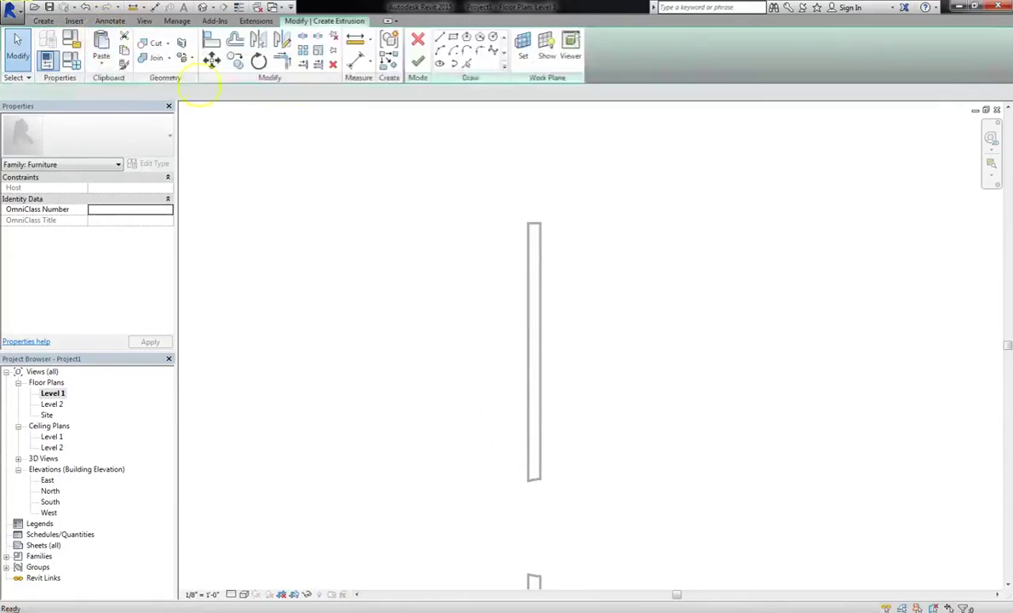
{"action": "left_click", "coordinate": [452, 38]}
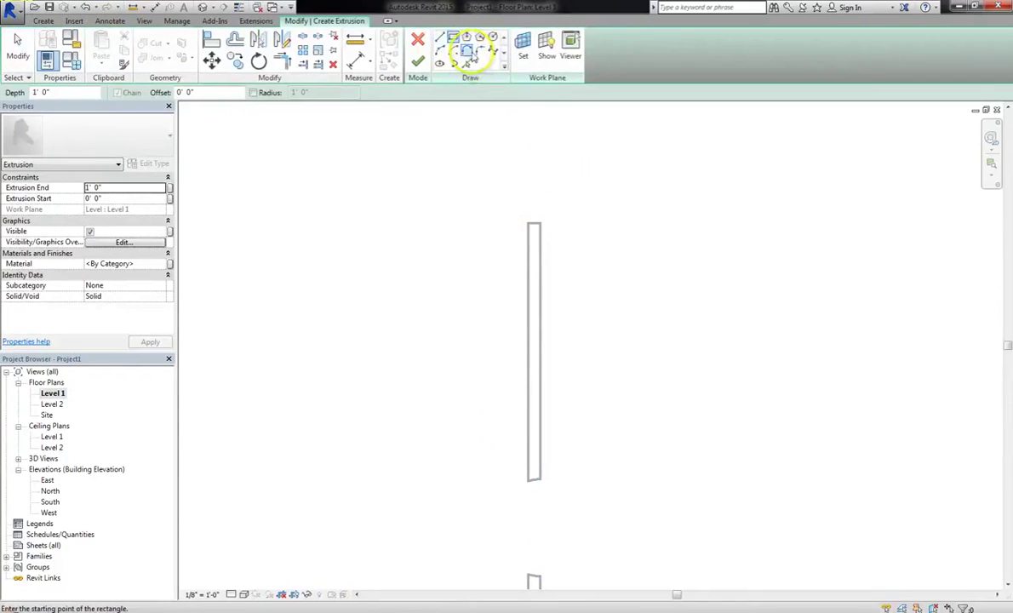
{"action": "left_click", "coordinate": [539, 225]}
{"action": "left_click", "coordinate": [579, 472]}
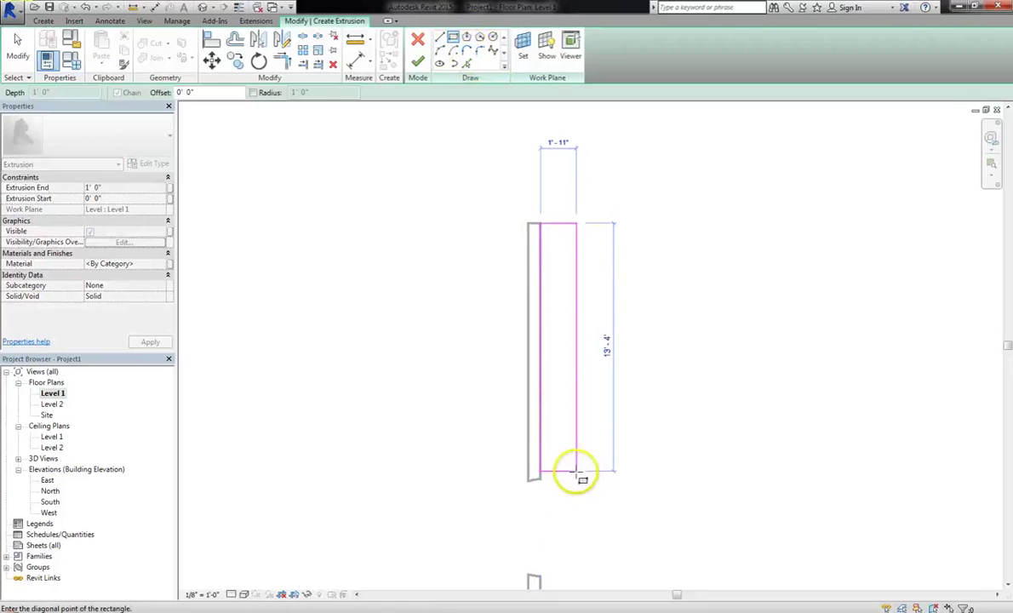
{"action": "key", "text": "Escape"}
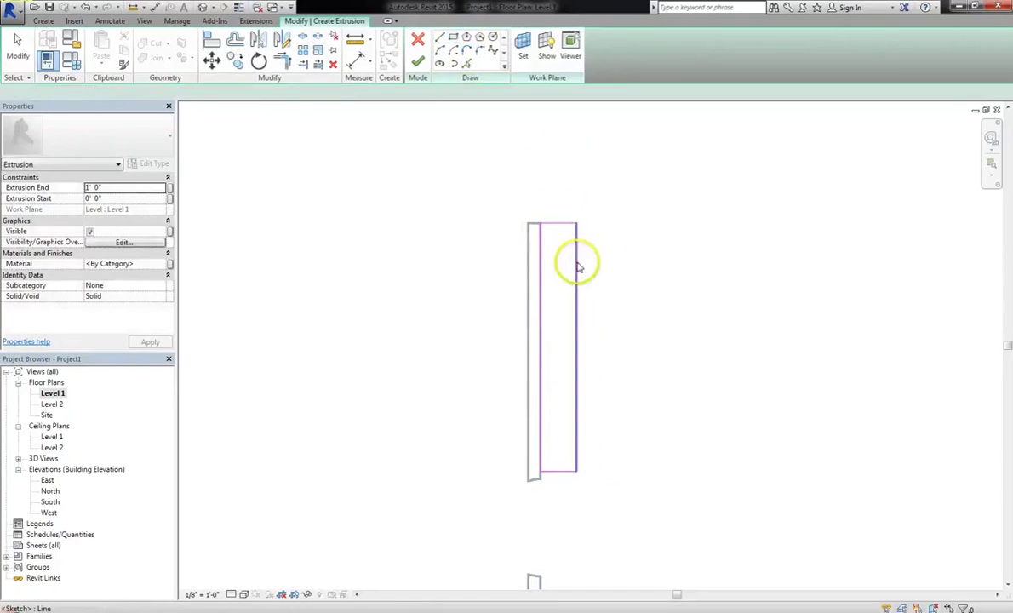
- Set the shelf rectangle's width to 18 inches and its extrusion end to 0' 0 3/4"
{"action": "left_click", "coordinate": [577, 264]}
{"action": "left_click", "coordinate": [553, 483]}
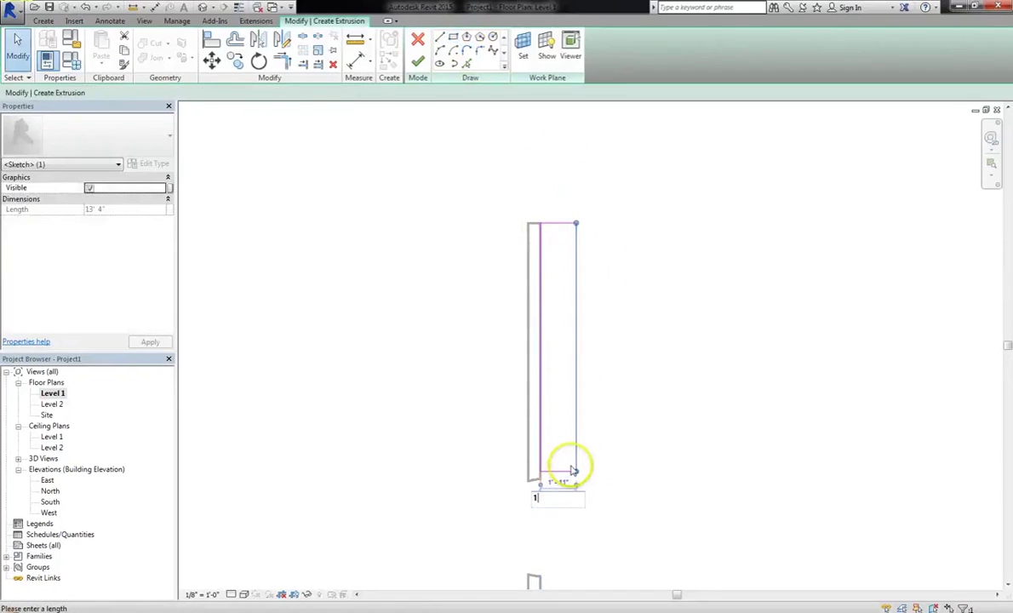
{"action": "type", "text": "18"}
{"action": "key", "text": "Return"}
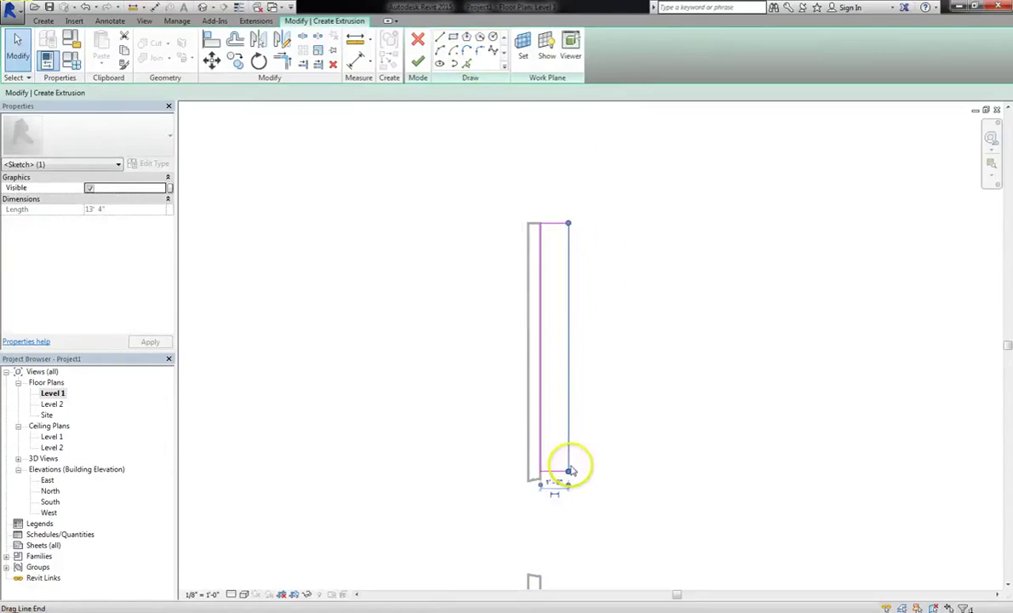
{"action": "left_click", "coordinate": [593, 370]}
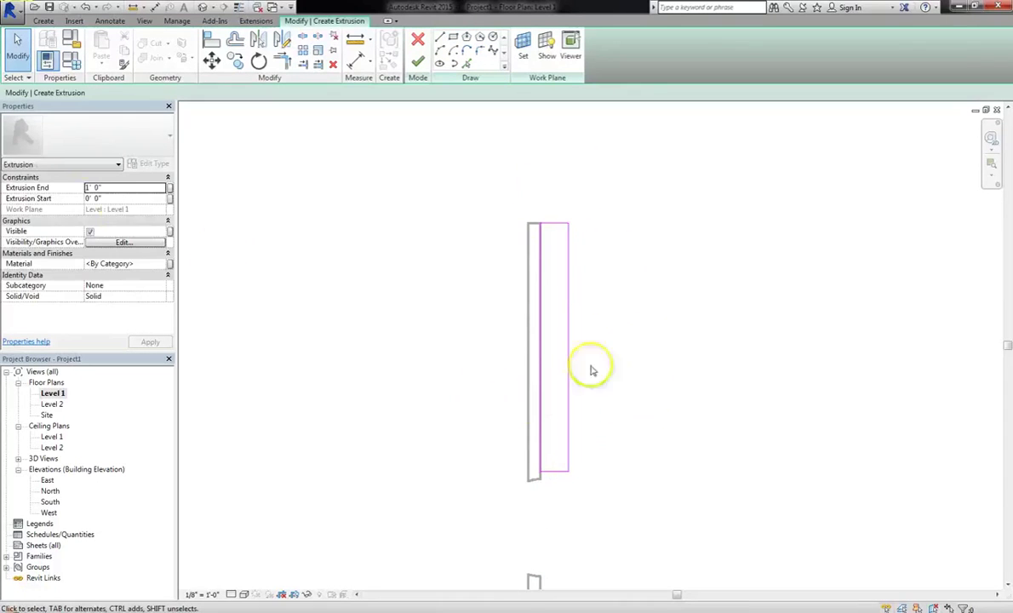
{"action": "left_click", "coordinate": [104, 188]}
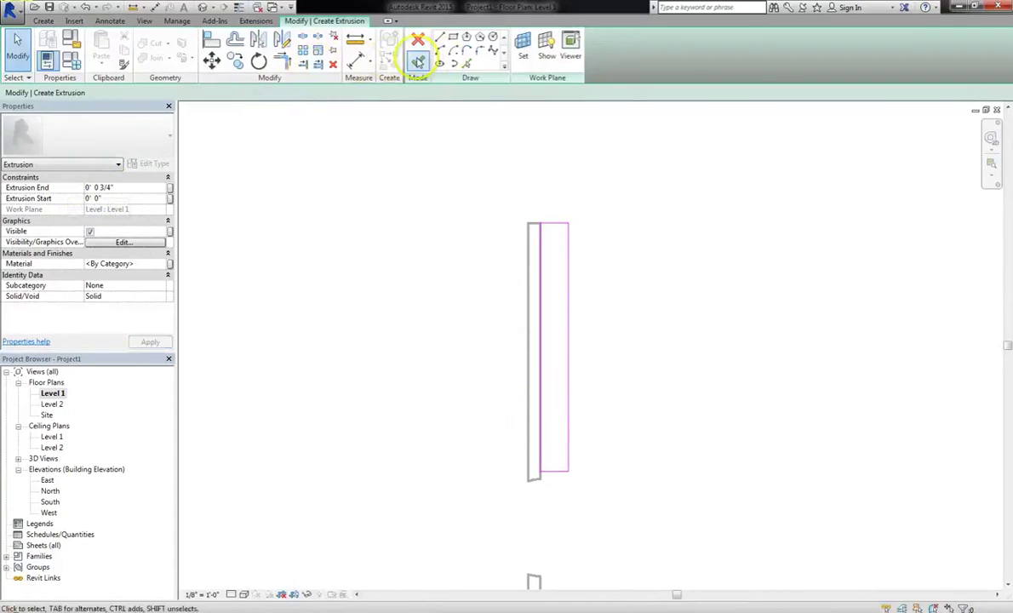
- Finish the shelf extrusion and check the board against the wall in the 3D view
{"action": "left_click", "coordinate": [417, 60]}
{"action": "left_click", "coordinate": [642, 300]}
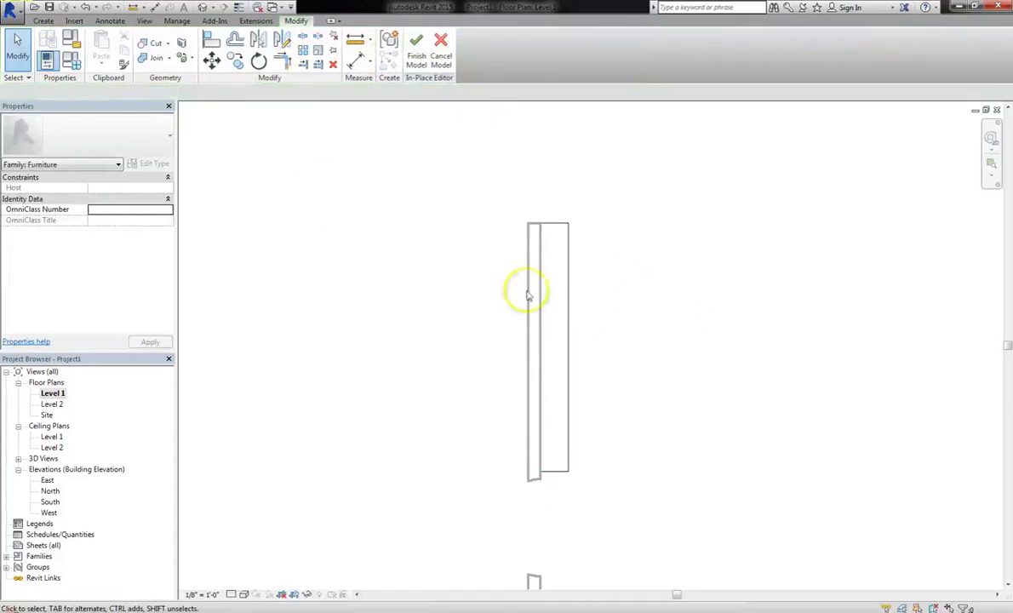
{"action": "left_click", "coordinate": [203, 7]}
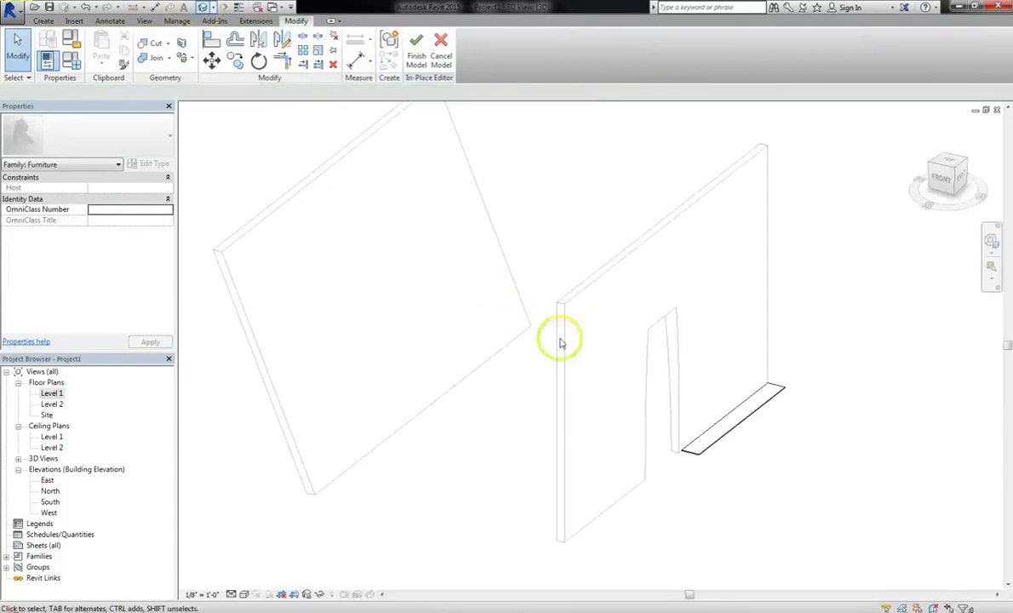
{"action": "scroll", "coordinate": [707, 460], "scroll_direction": "up", "scroll_amount": 3}
{"action": "scroll", "coordinate": [681, 473], "scroll_direction": "up", "scroll_amount": 3}
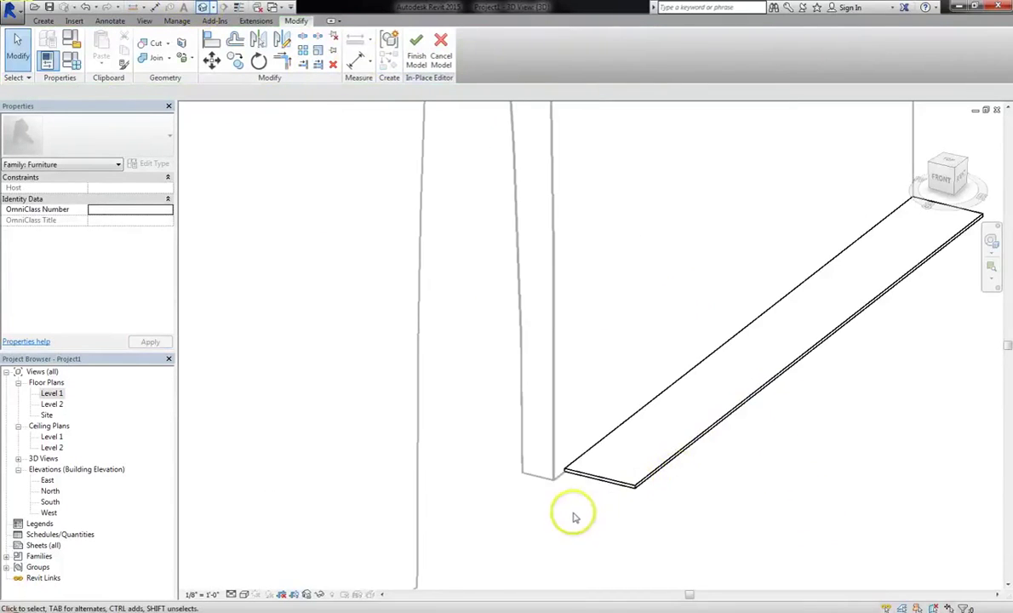
{"action": "scroll", "coordinate": [573, 516], "scroll_direction": "down", "scroll_amount": 3}
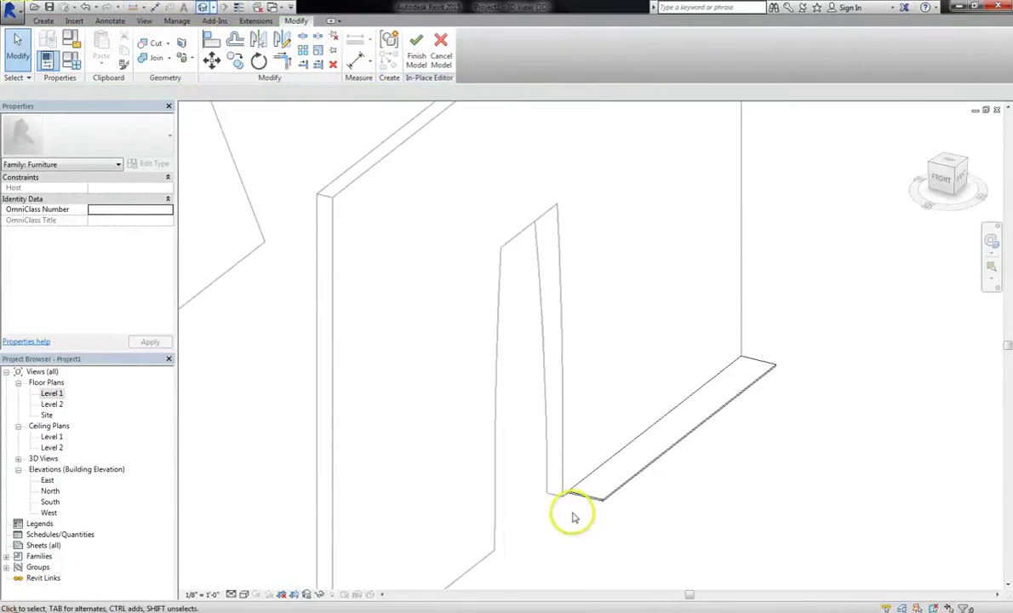
- From the right-side 3D view, move the shelf 3'-0" up from the base of the wall
{"action": "left_click", "coordinate": [963, 180]}
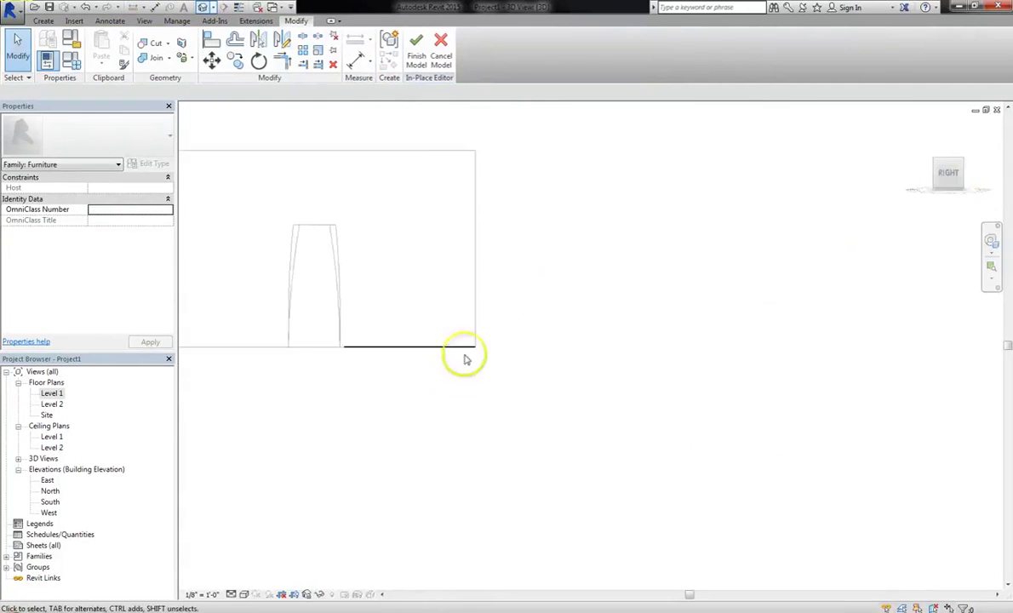
{"action": "left_click", "coordinate": [704, 444]}
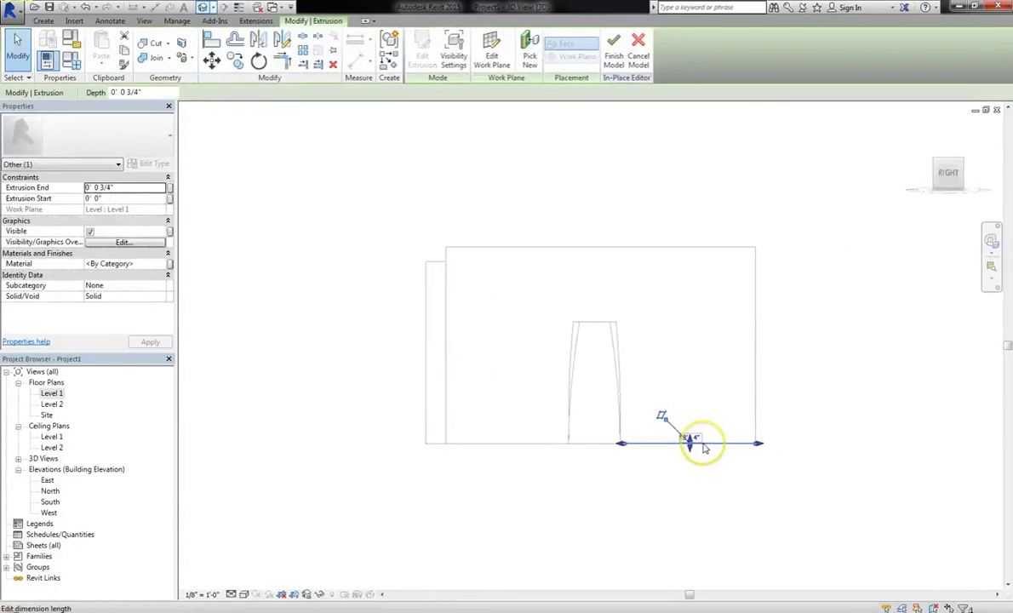
{"action": "left_click", "coordinate": [704, 444]}
{"action": "key", "text": "m"}
{"action": "key", "text": "v"}
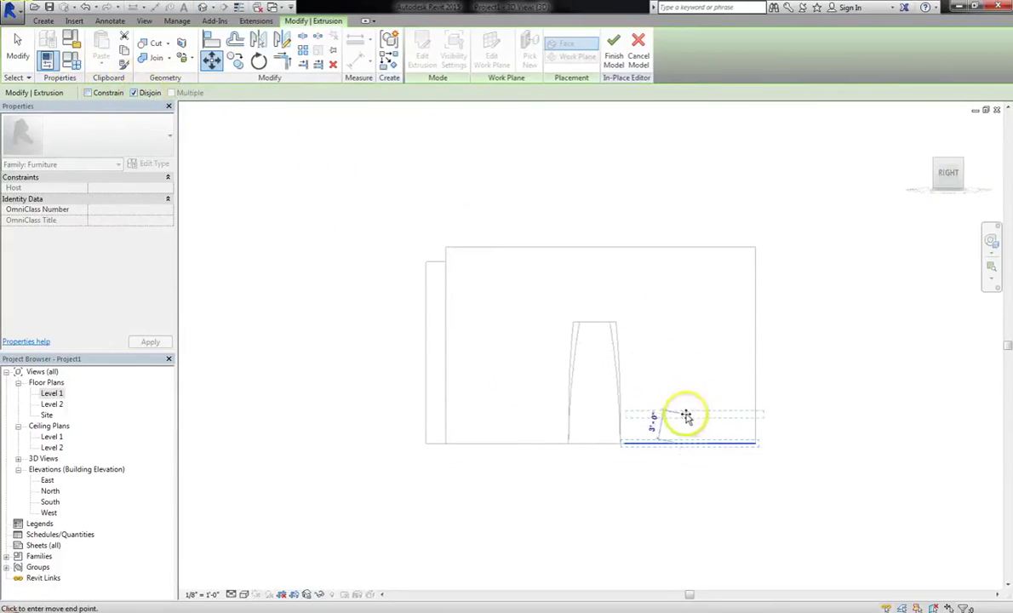
{"action": "left_click", "coordinate": [716, 412]}
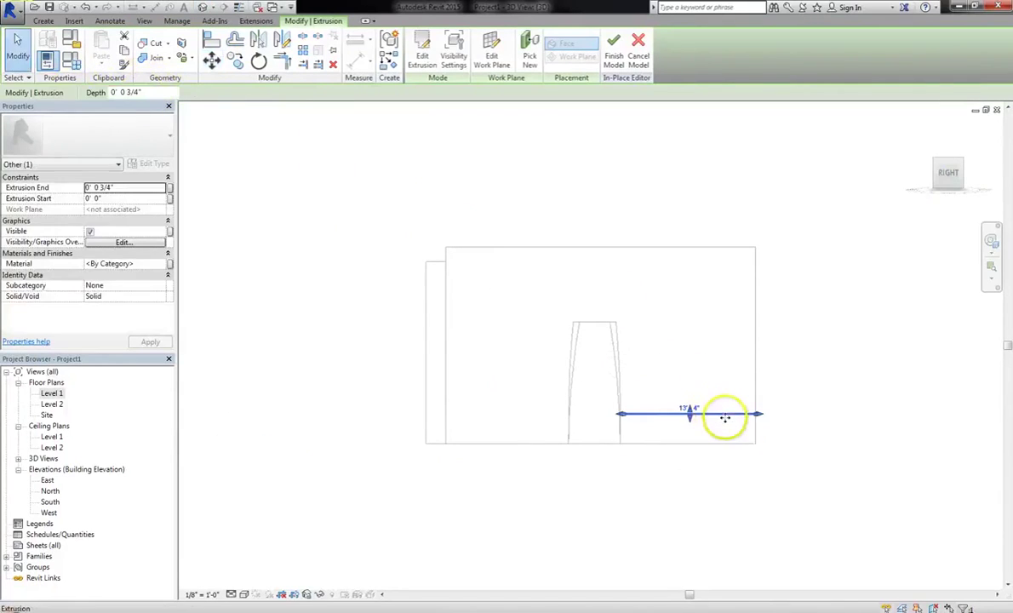
- Copy the raised shelf 3'-0" straight up to make a second shelf
{"action": "scroll", "coordinate": [719, 413], "scroll_direction": "up", "scroll_amount": 3}
{"action": "key", "text": "c"}
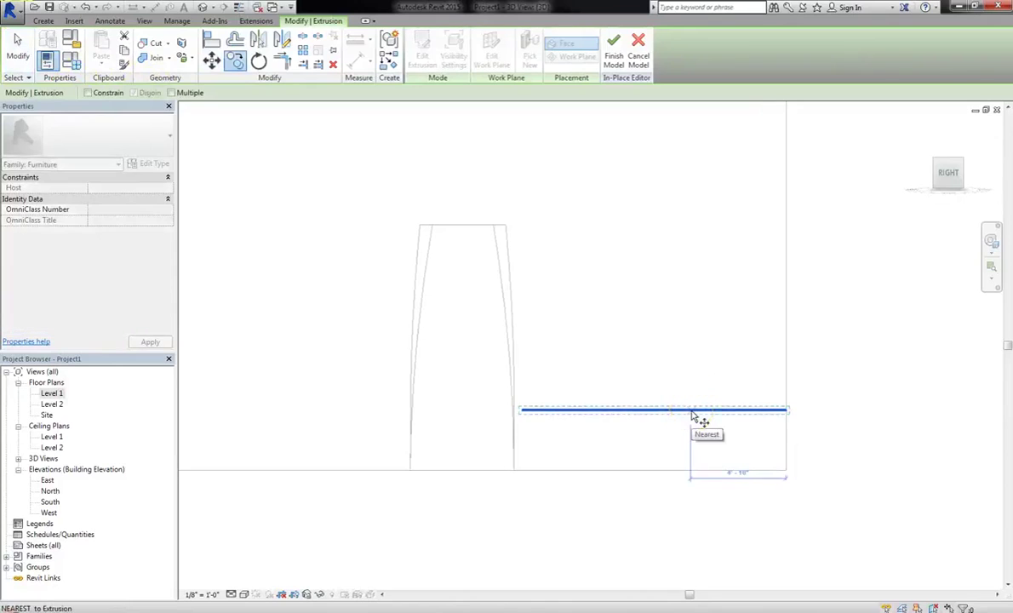
{"action": "left_click", "coordinate": [673, 413]}
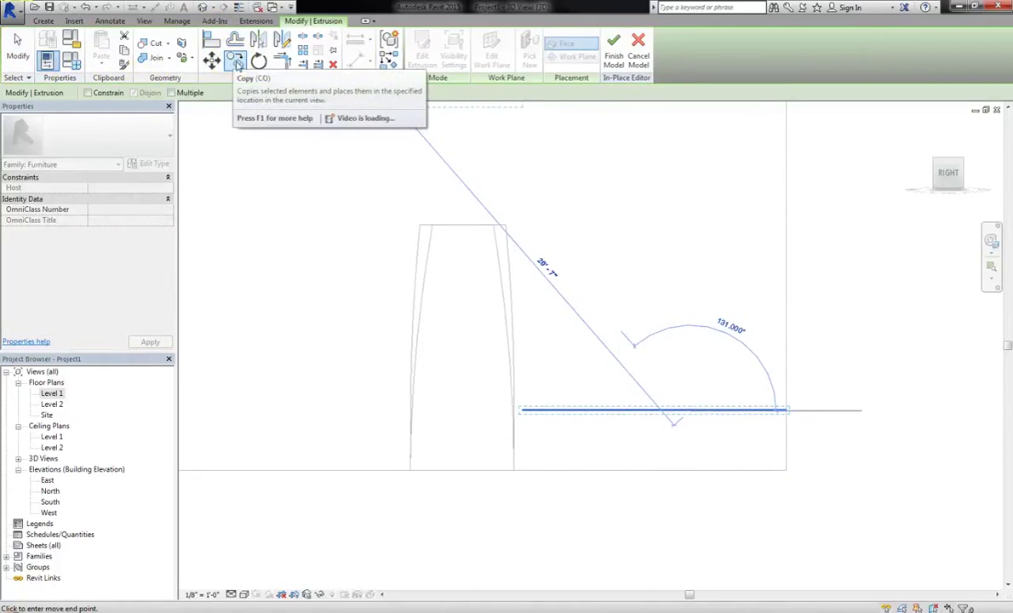
{"action": "left_click", "coordinate": [252, 82]}
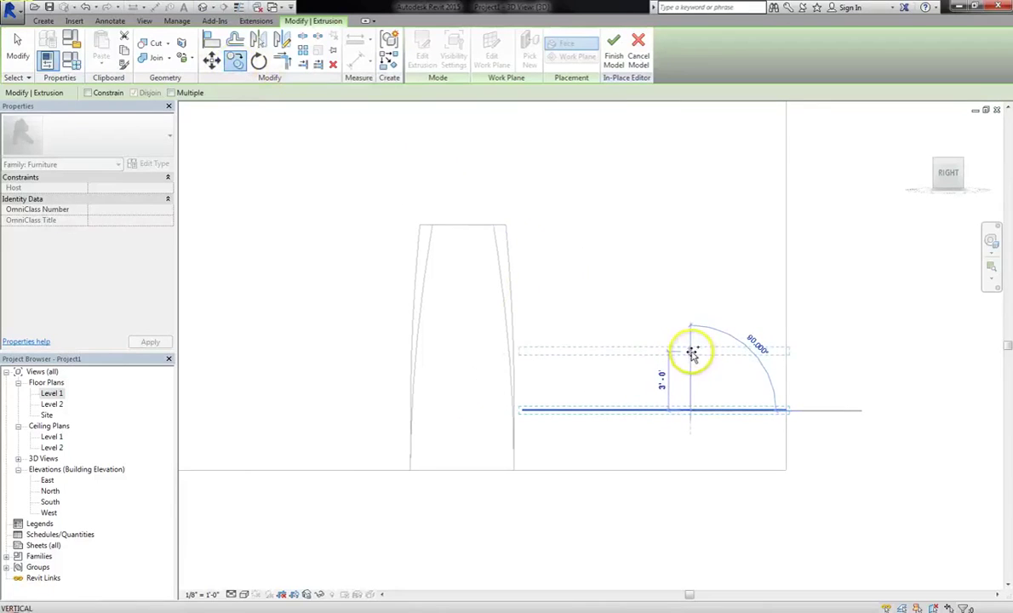
{"action": "left_click", "coordinate": [692, 353]}
- Copy the upper shelf upward twice more at 3'-0" spacing, using the existing shelves as reference points
{"action": "key", "text": "c"}
{"action": "key", "text": "o"}
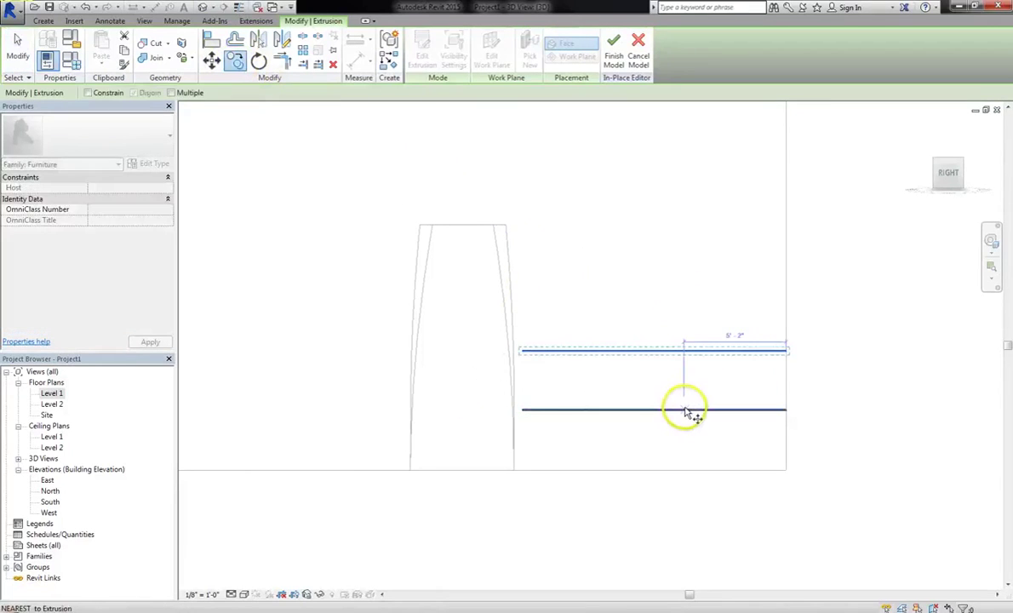
{"action": "left_click", "coordinate": [685, 410]}
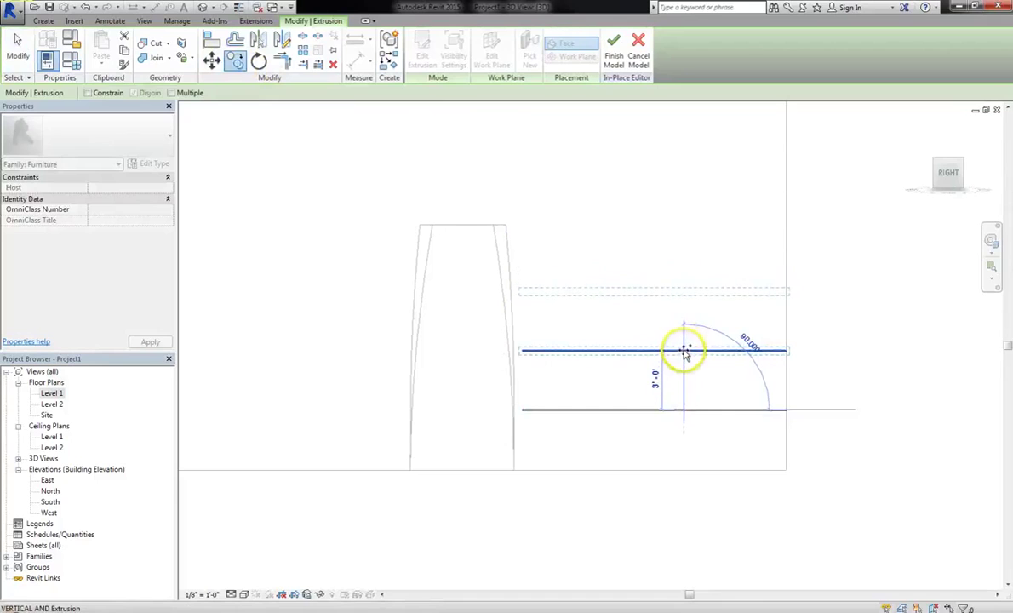
{"action": "left_click", "coordinate": [686, 350]}
{"action": "key", "text": "c"}
{"action": "key", "text": "o"}
{"action": "left_click", "coordinate": [685, 351]}
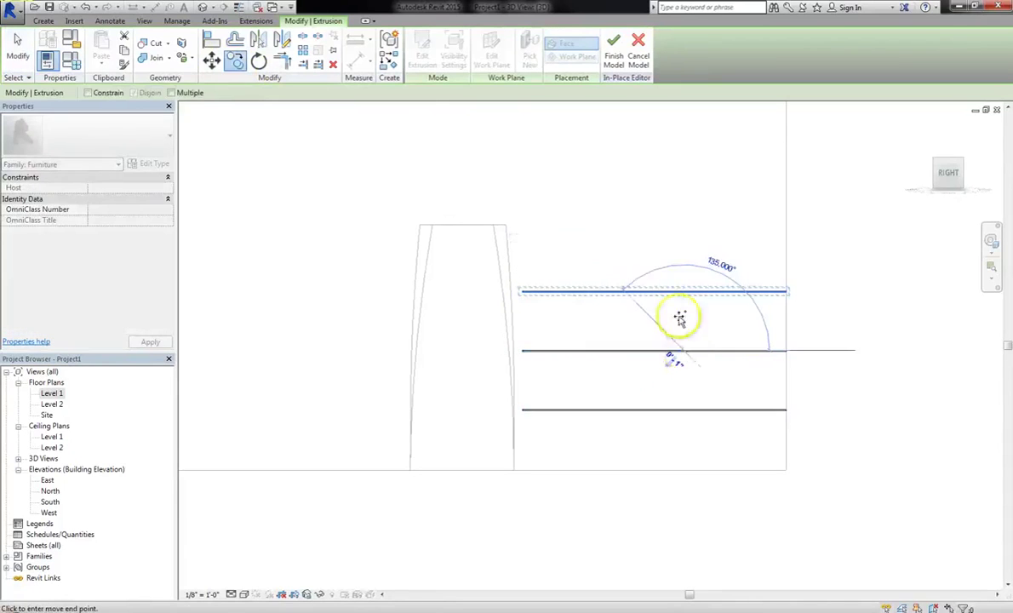
{"action": "left_click", "coordinate": [685, 292]}
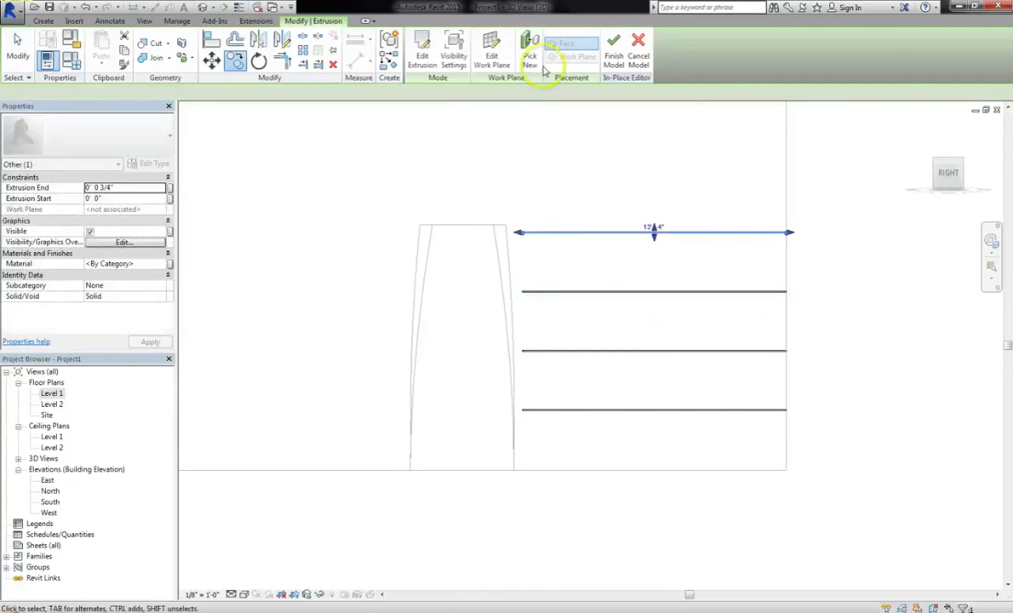
{"action": "key", "text": "Escape"}
- Inspect the stacked shelves in 3D and finish the in-place shelving model
{"action": "left_click", "coordinate": [551, 233]}
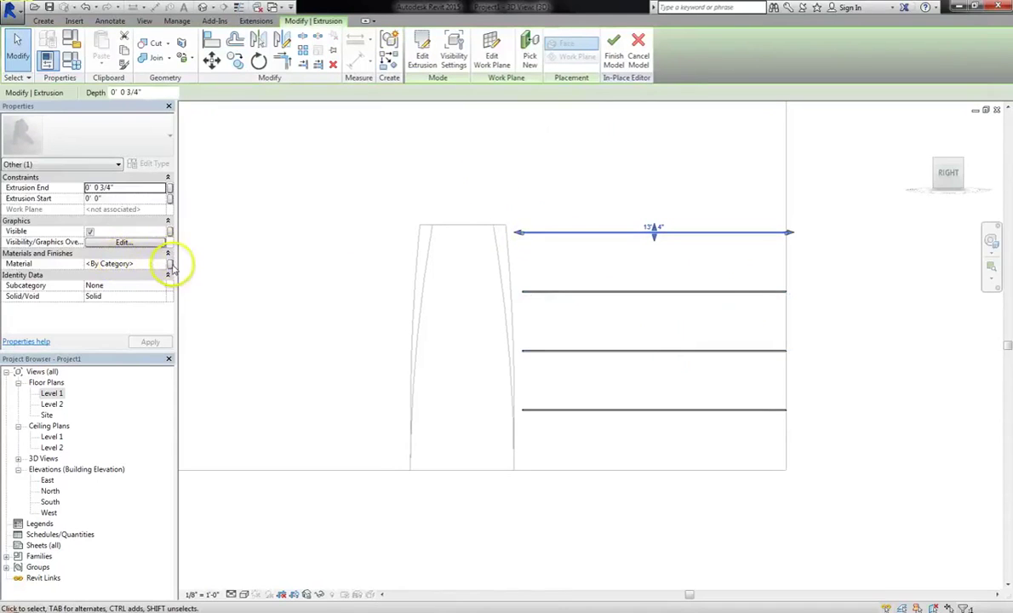
{"action": "middle_click_drag", "start_coordinate": [544, 274], "coordinate": [99, 270], "text": "shift"}
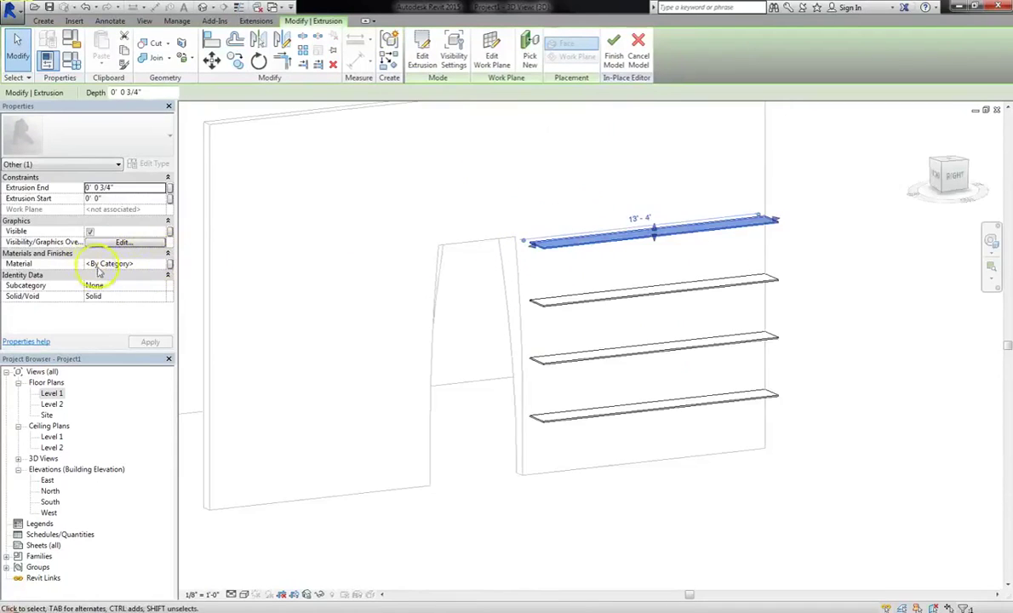
{"action": "middle_click_drag", "start_coordinate": [524, 255], "coordinate": [520, 287], "text": "shift"}
{"action": "left_click", "coordinate": [553, 186]}
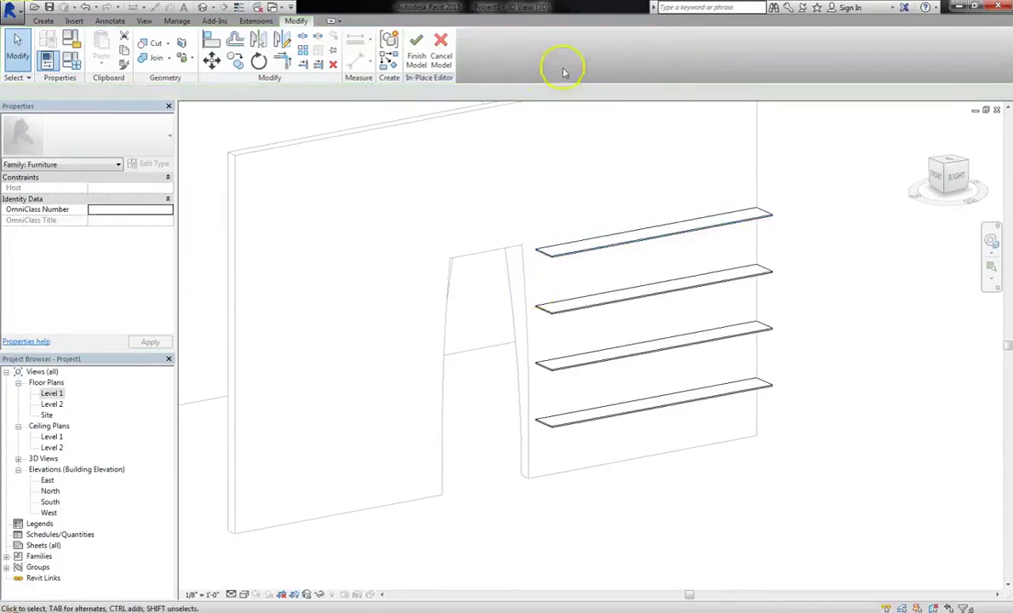
{"action": "left_click", "coordinate": [416, 46]}
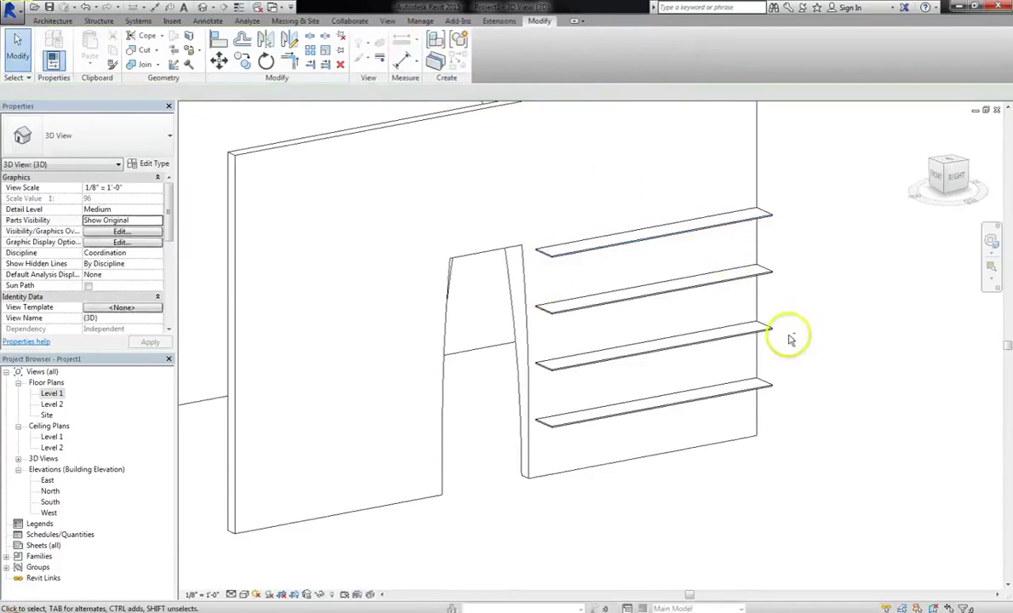
{"action": "middle_click_drag", "start_coordinate": [789, 339], "coordinate": [503, 483], "text": "shift"}
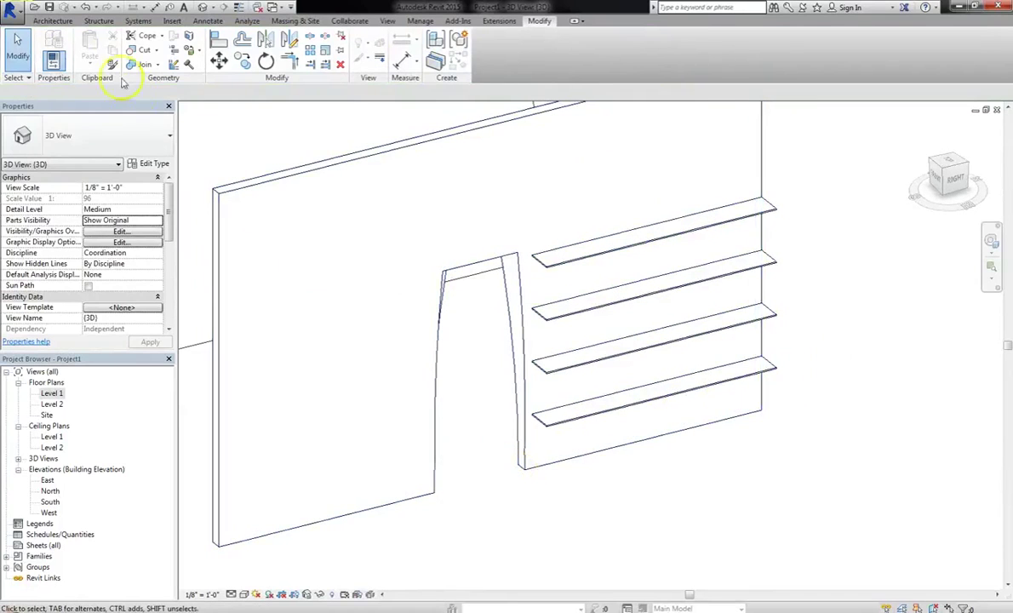
{"action": "left_click", "coordinate": [53, 21]}
{"action": "left_click", "coordinate": [142, 57]}
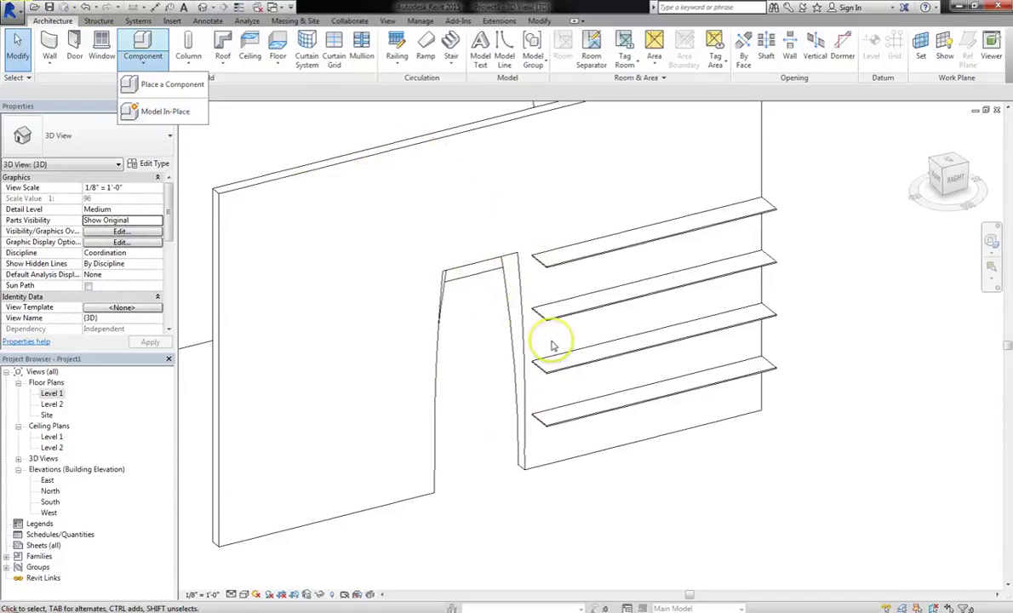
{"action": "left_click", "coordinate": [549, 366]}
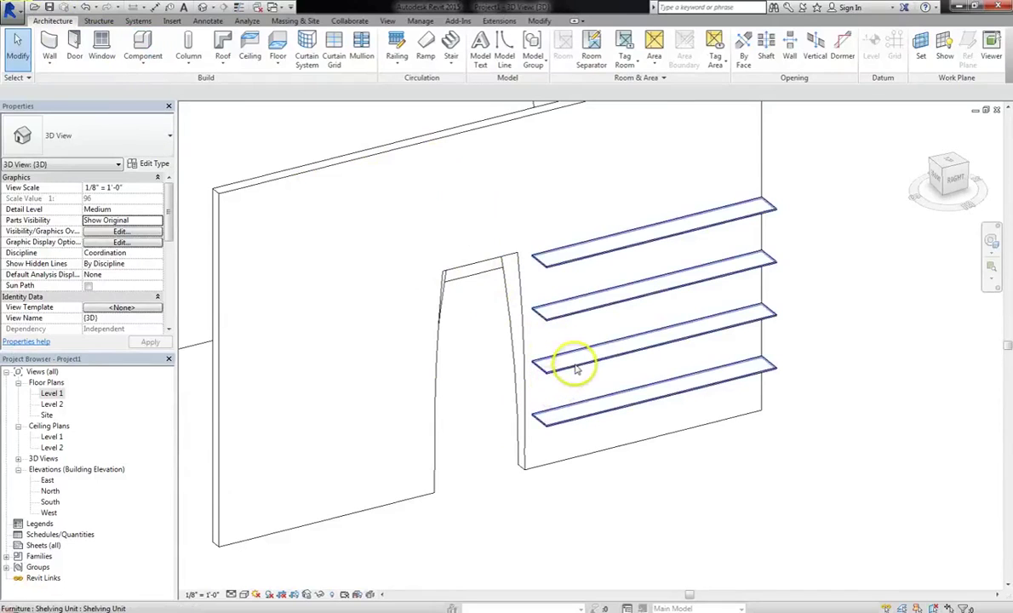
{"action": "left_click", "coordinate": [576, 368]}
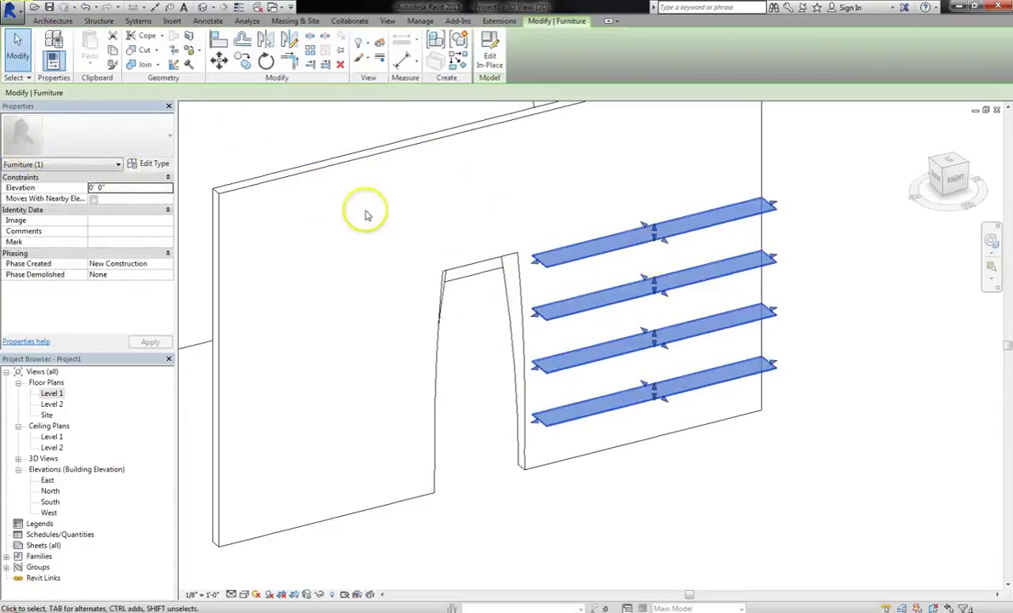
{"action": "left_click", "coordinate": [52, 20]}
{"action": "key", "text": "Escape"}
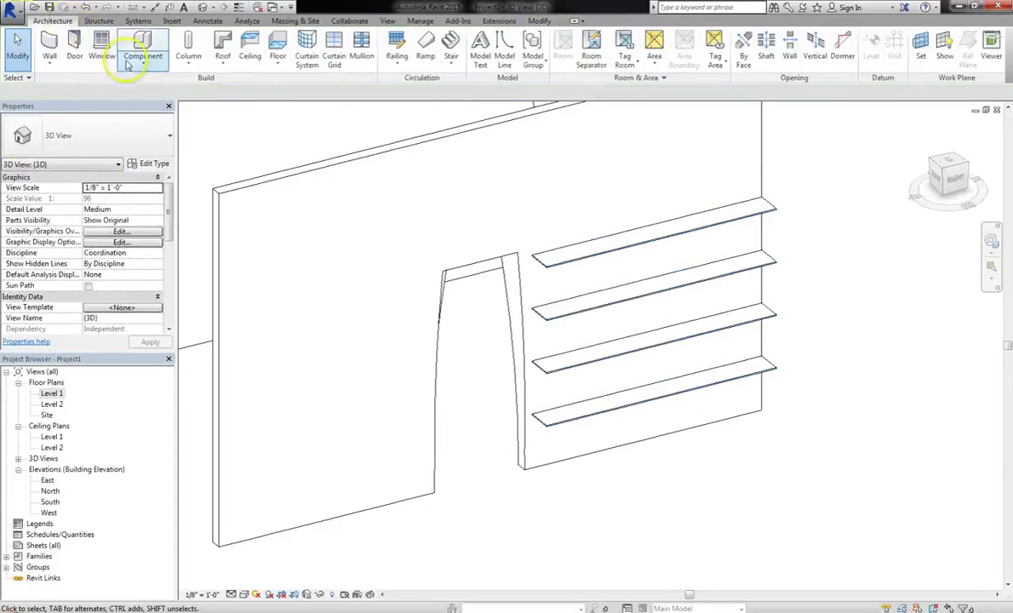
- Start another in-place model and look through the list of available family categories
{"action": "left_click", "coordinate": [142, 65]}
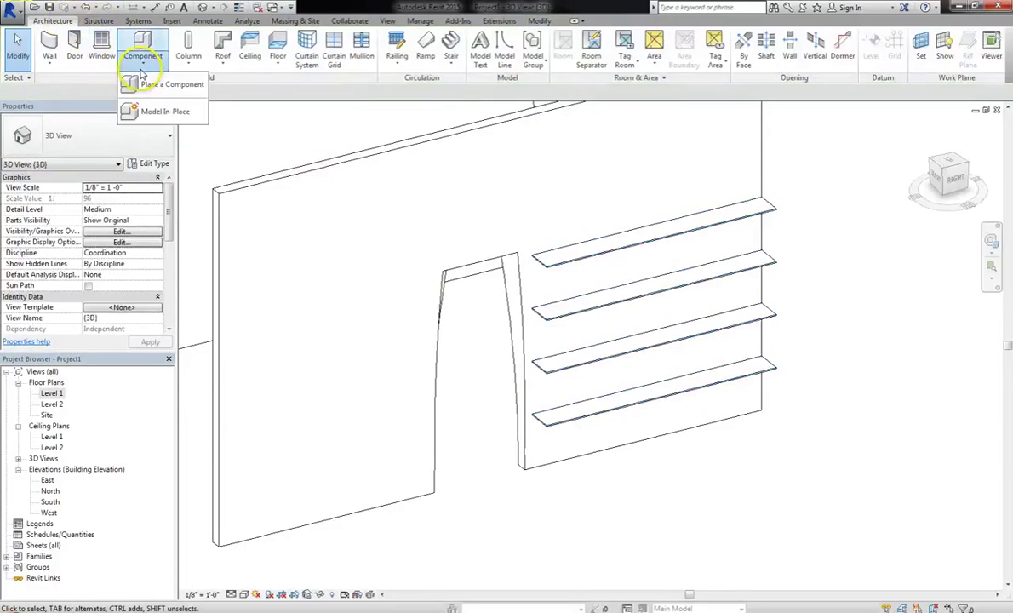
{"action": "left_click", "coordinate": [155, 114]}
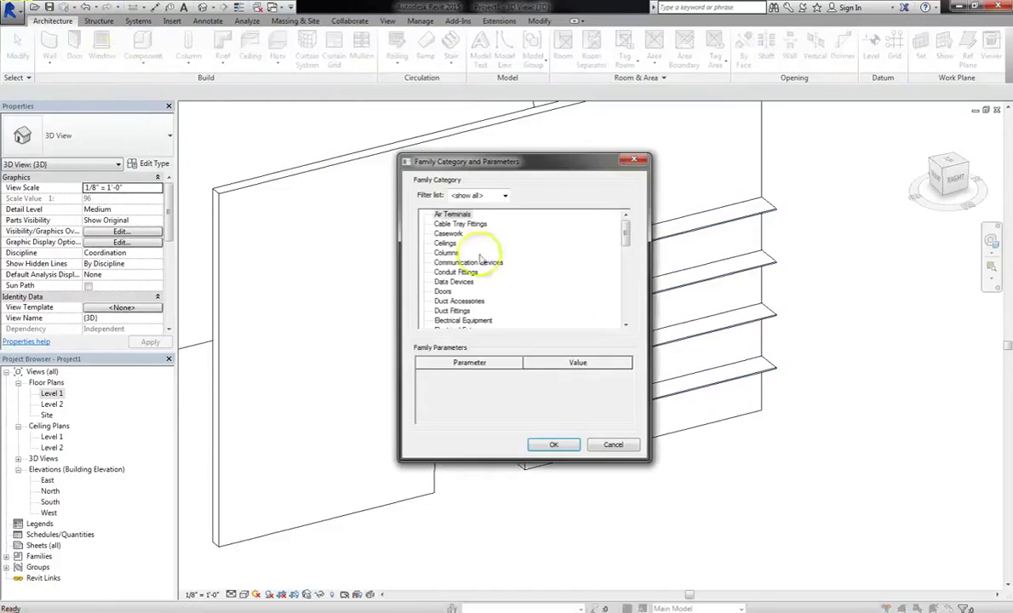
{"action": "left_click_drag", "start_coordinate": [625, 228], "coordinate": [627, 313]}
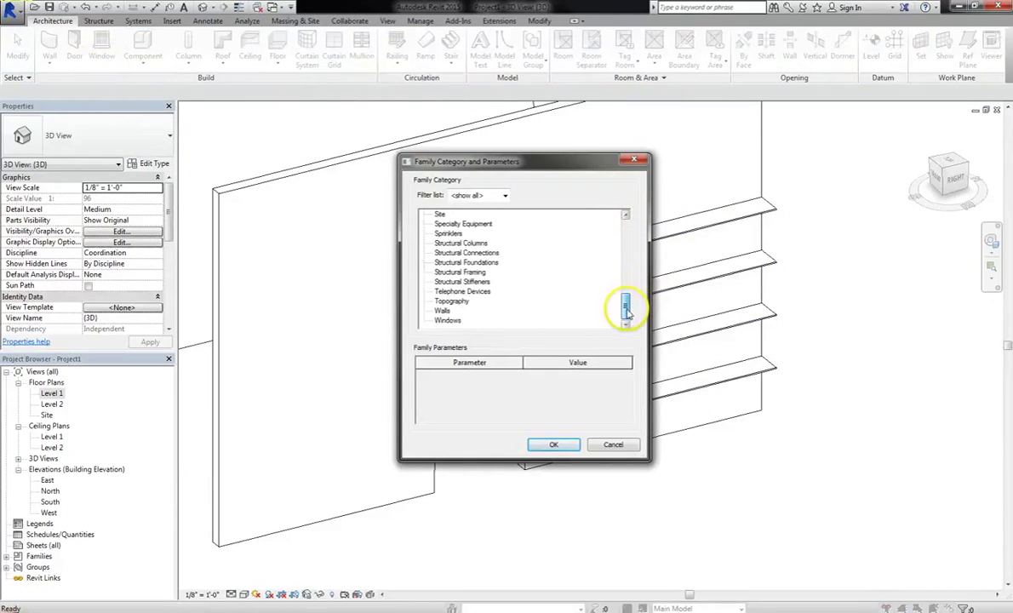